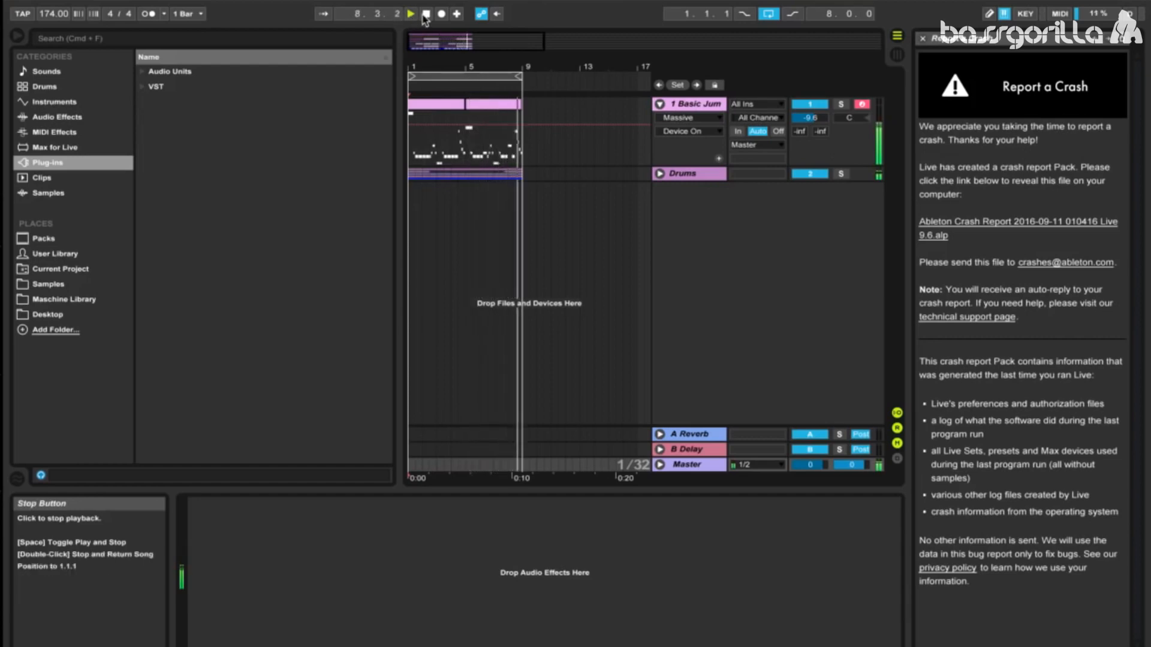
# Step: Stop playback, then open Massive on the Basic Jump Up track and start a new blank sound
pyautogui.click(425, 14)
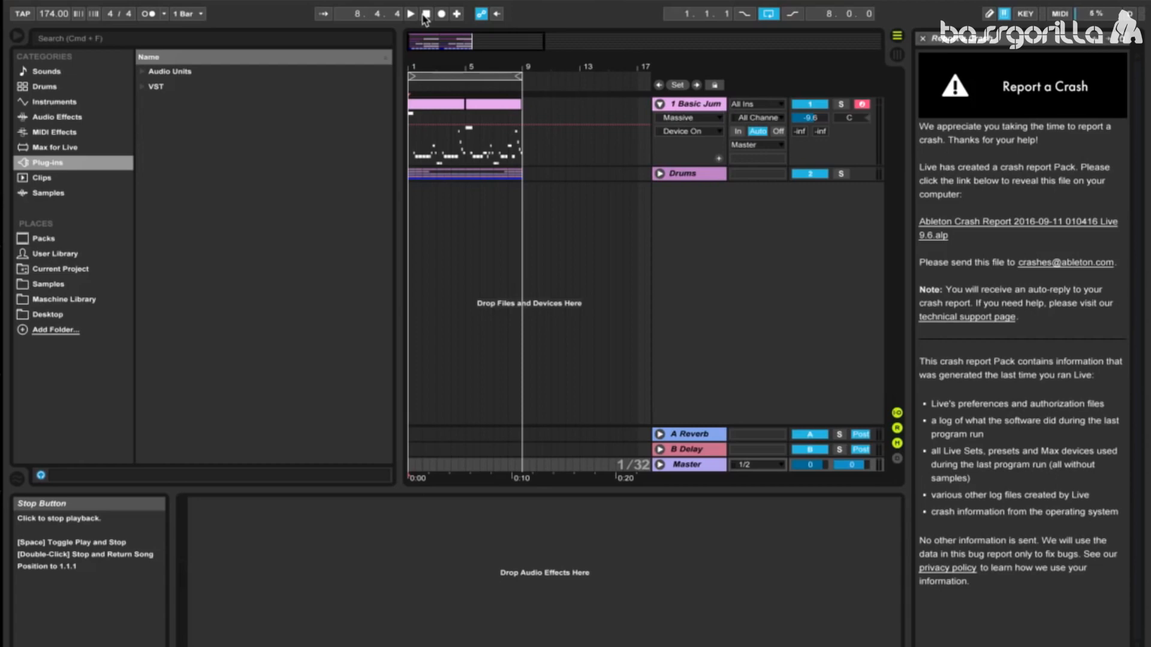
pyautogui.click(699, 105)
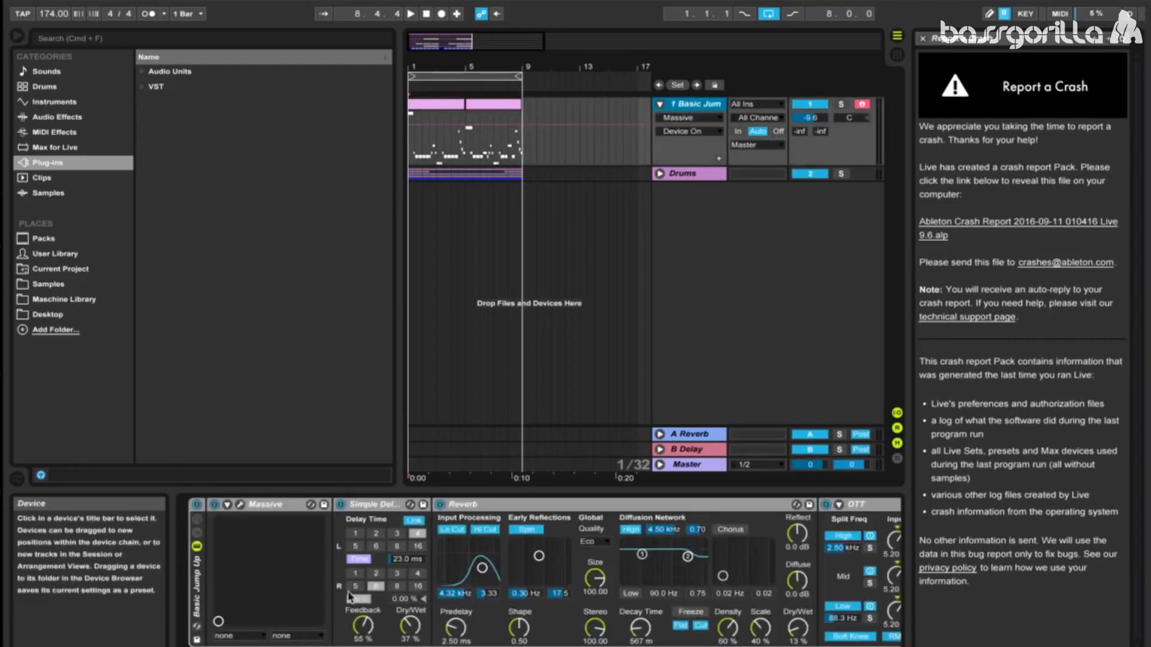
pyautogui.click(240, 506)
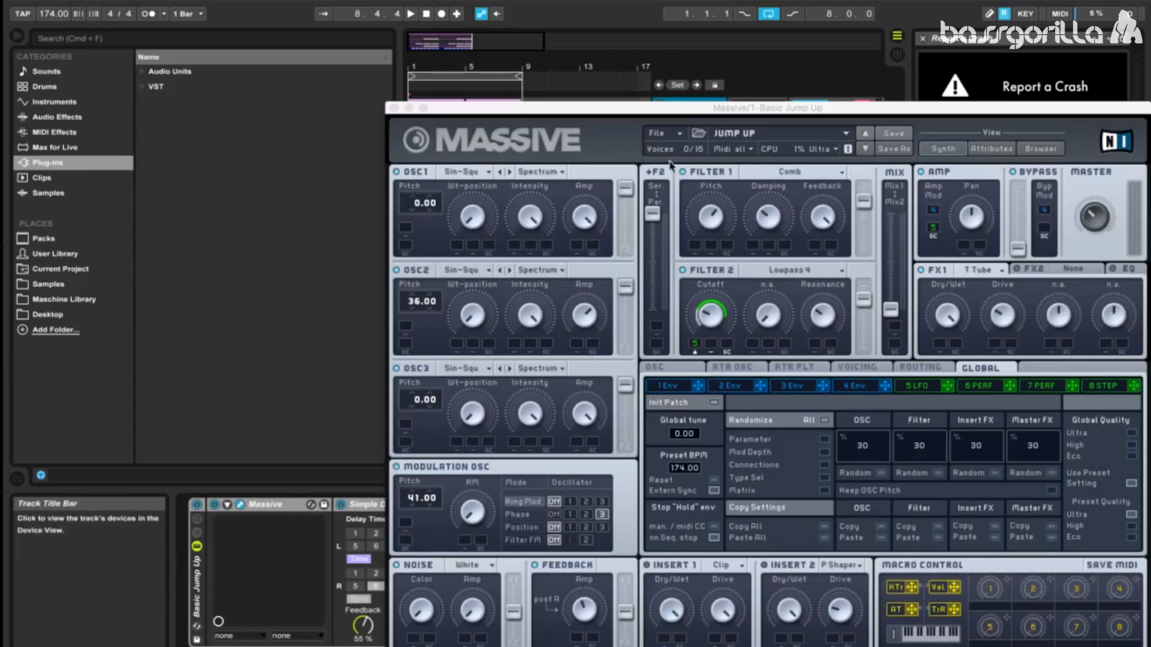
pyautogui.click(674, 133)
pyautogui.click(680, 137)
pyautogui.moveTo(690, 113); pyautogui.dragTo(236, 70)
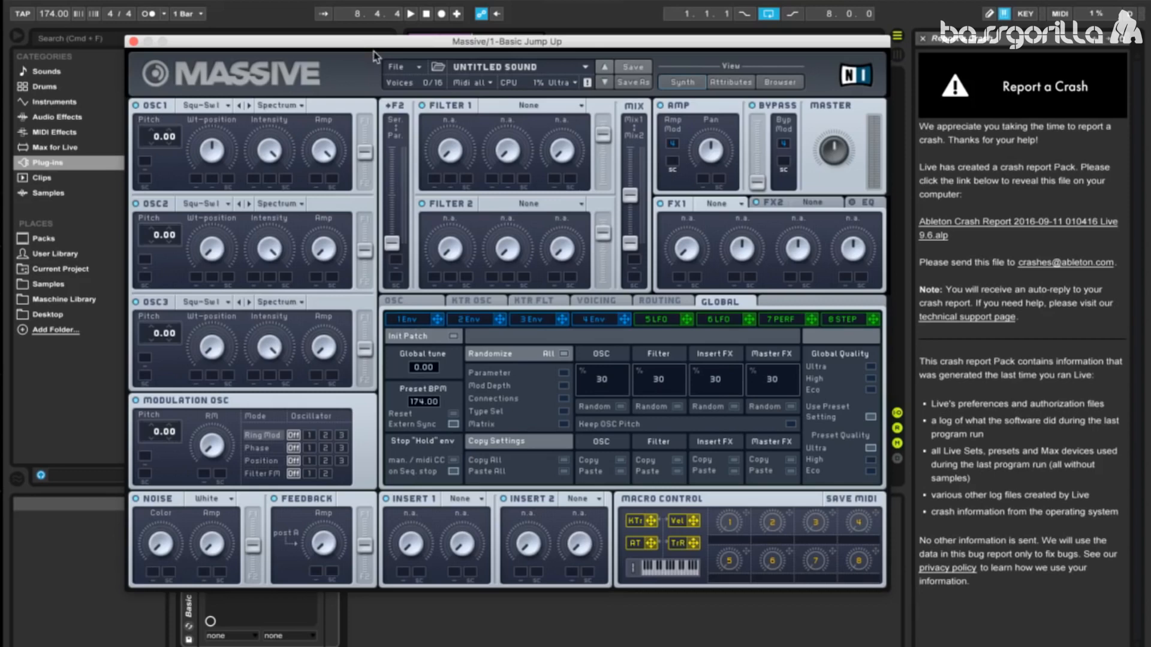
# Step: Shape envelope 4 with a very short attack and a flat sustain at full level
pyautogui.click(600, 320)
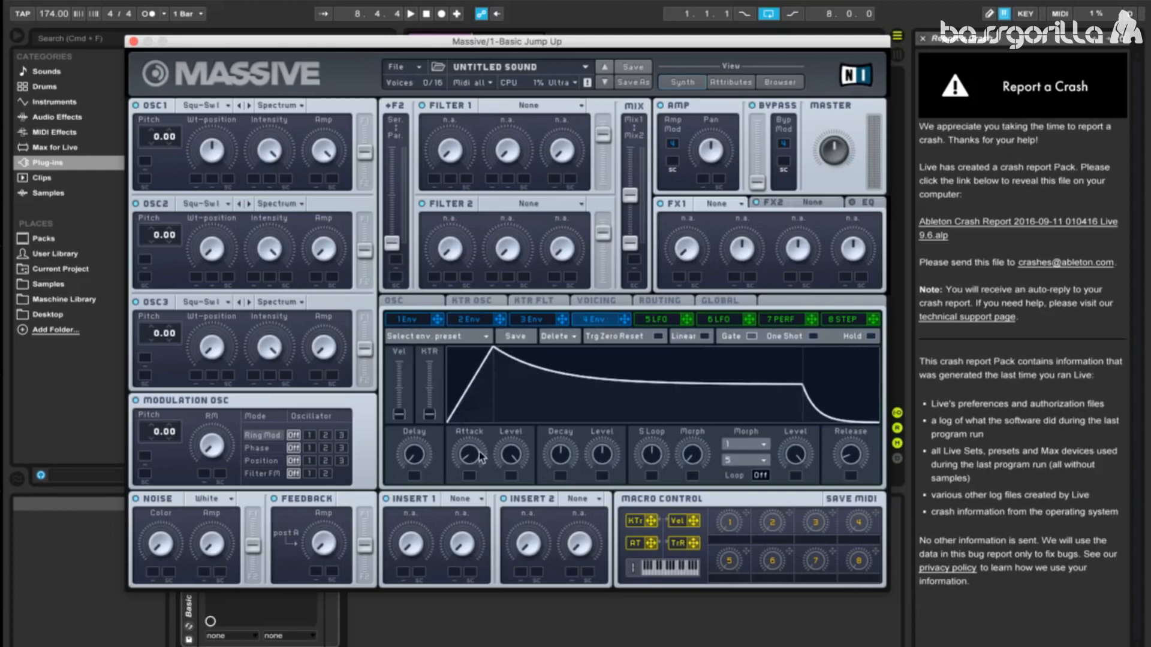
pyautogui.moveTo(478, 450); pyautogui.dragTo(483, 471)
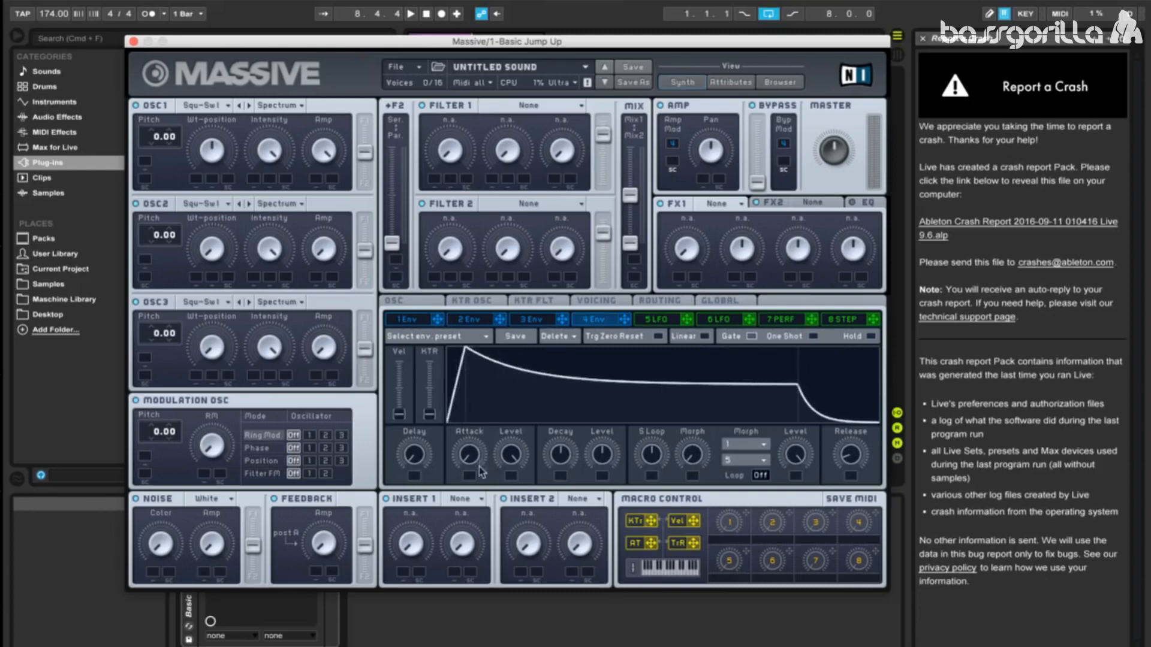
pyautogui.moveTo(561, 463); pyautogui.dragTo(620, 262)
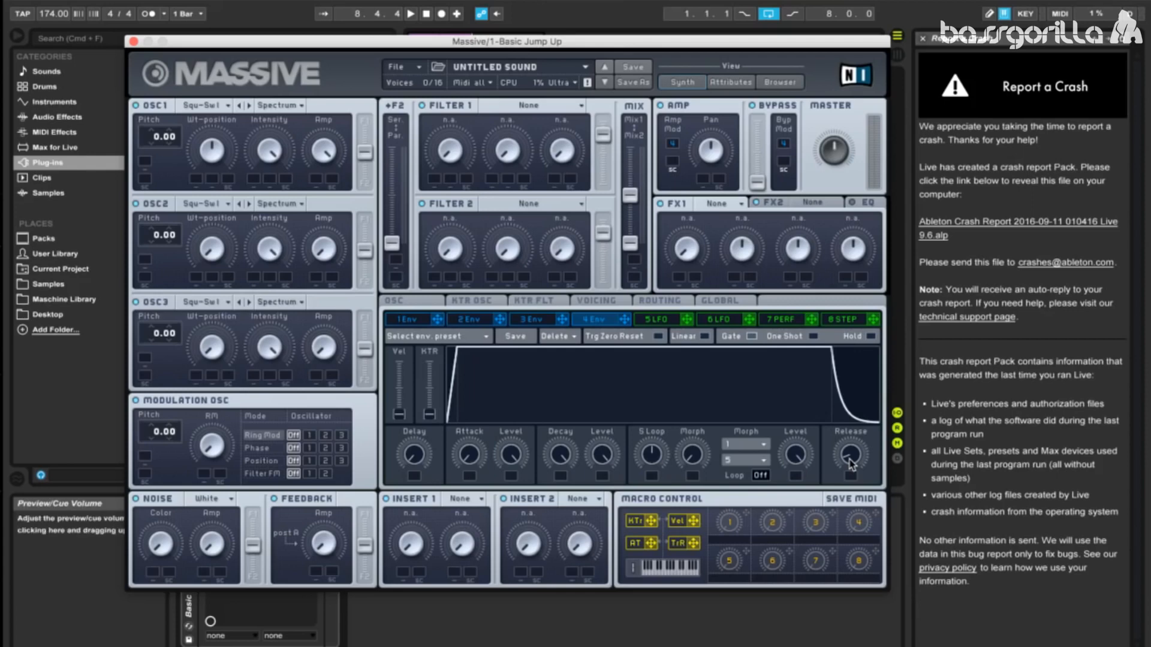
# Step: Set the wavetable of OSC1, OSC2 and OSC3 to Sin-Square
pyautogui.click(211, 106)
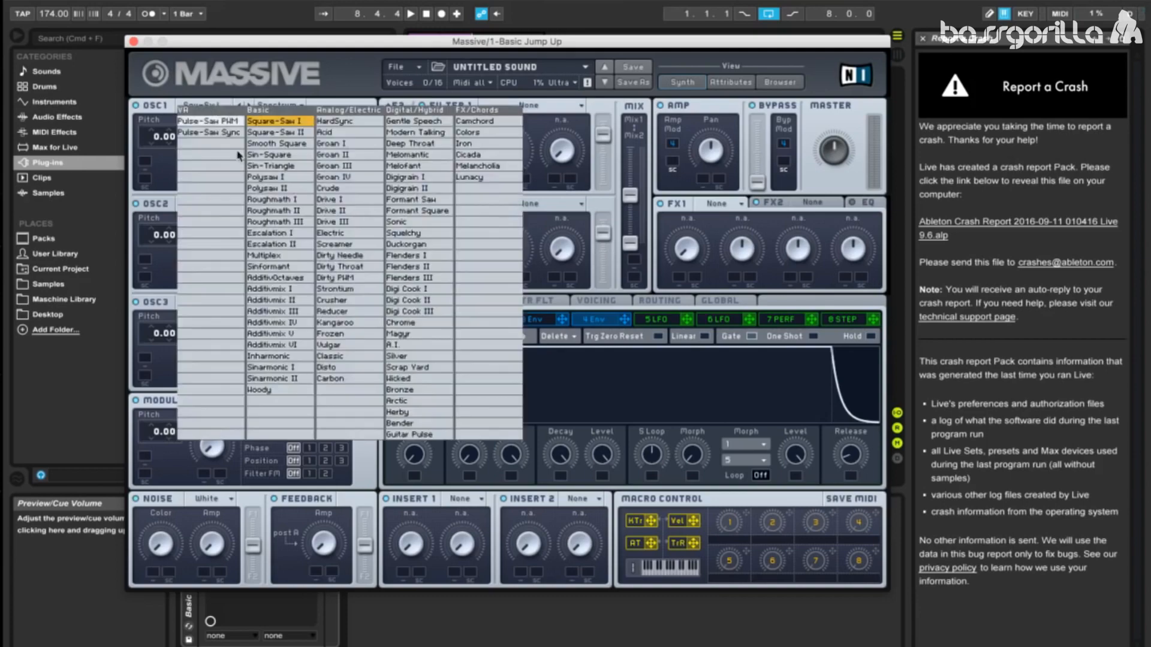
pyautogui.click(268, 156)
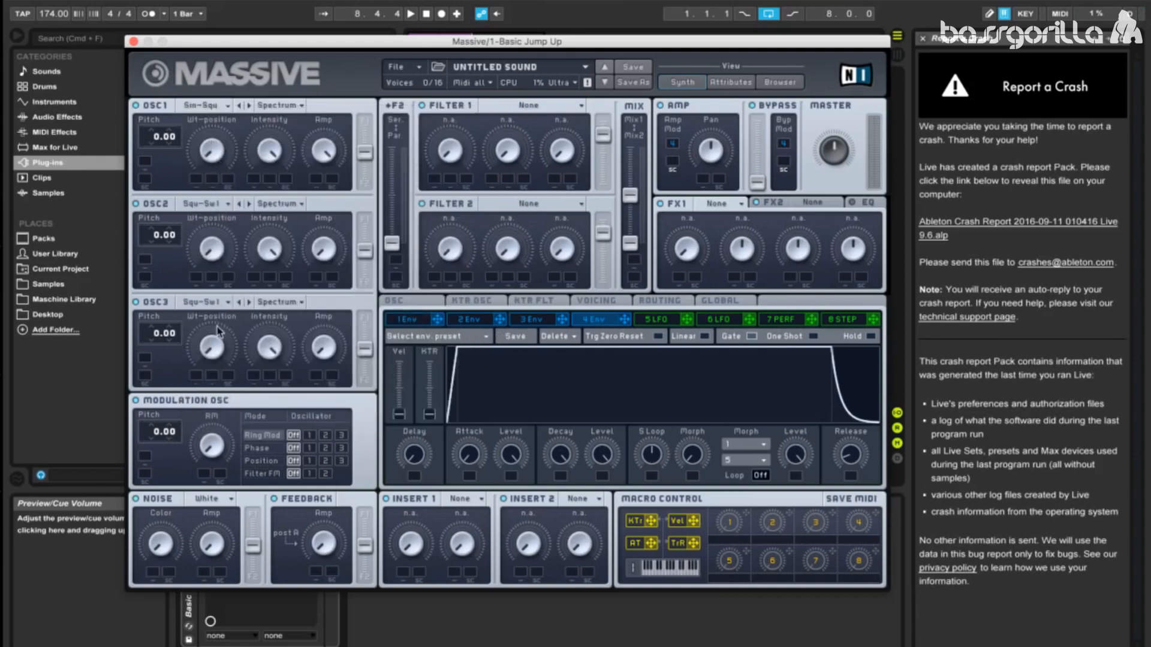
pyautogui.click(223, 204)
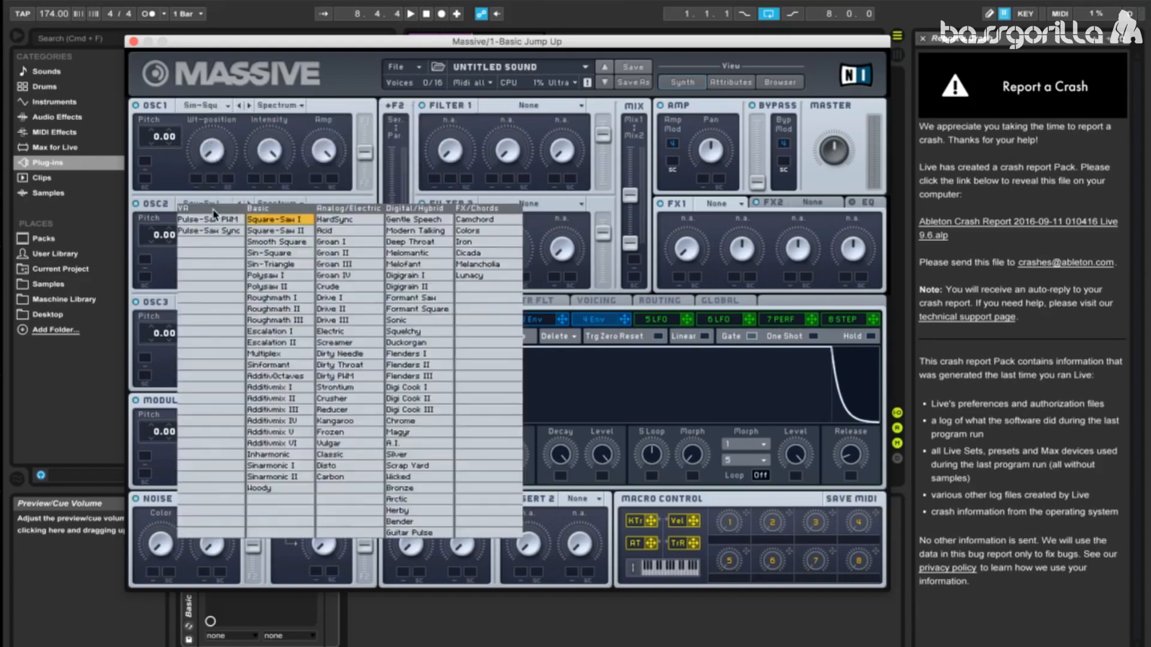
pyautogui.click(288, 263)
pyautogui.click(219, 303)
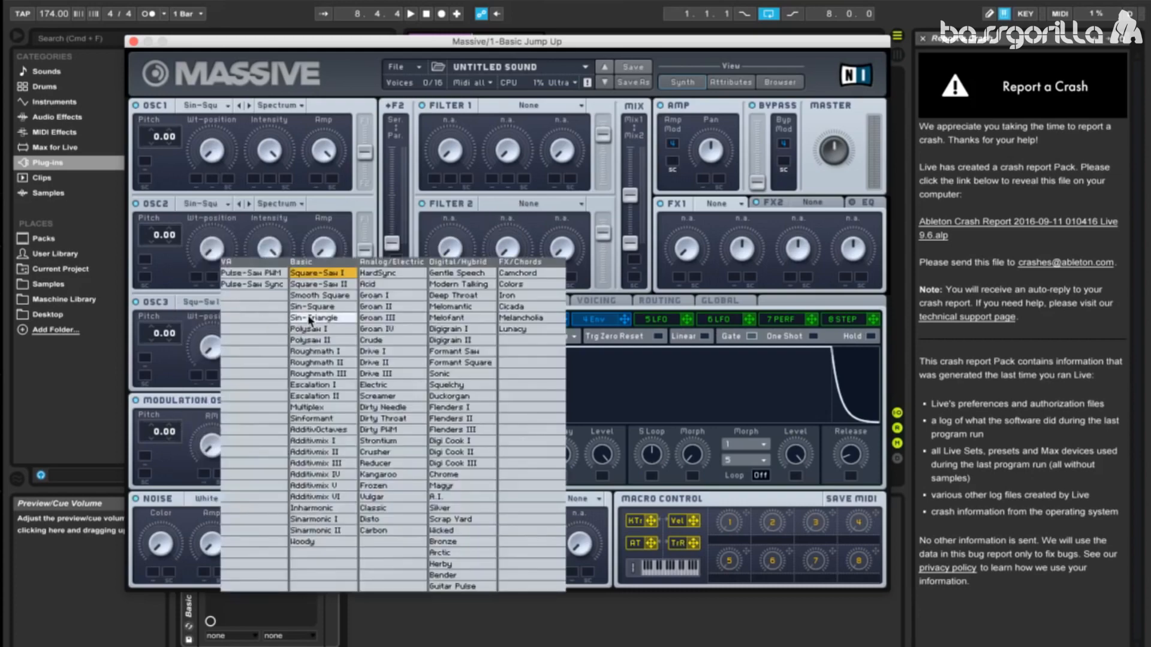
pyautogui.click(311, 307)
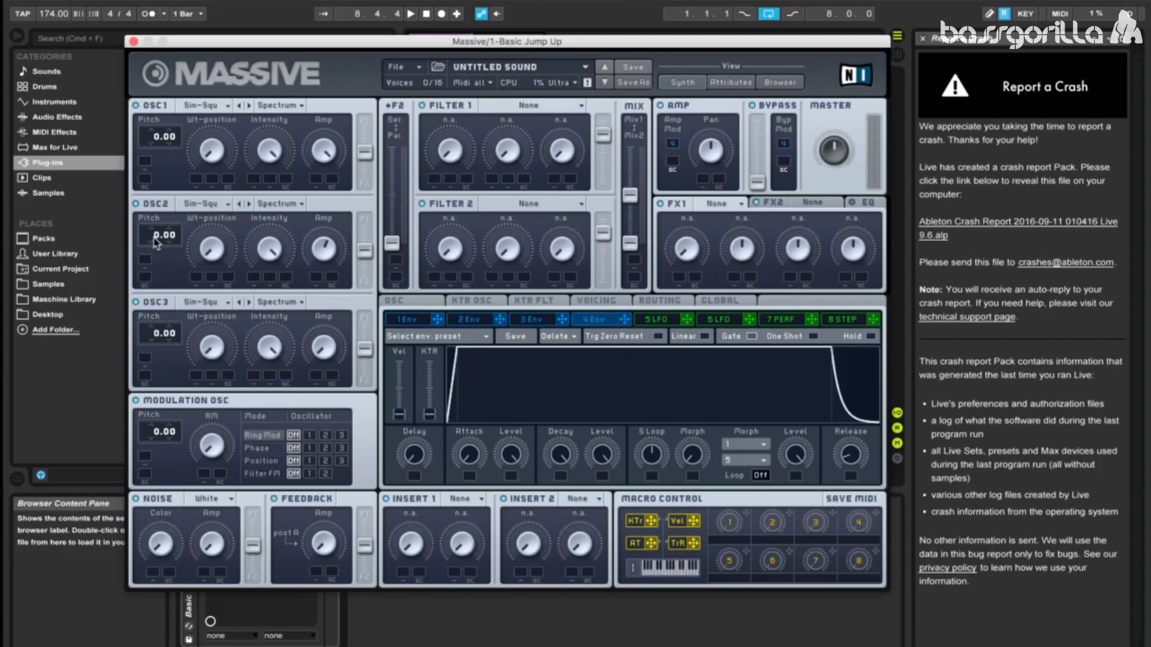
# Step: Set OSC2's pitch to 36.00 and make the modulation oscillator, at pitch 41.00, phase-modulate OSC3
pyautogui.moveTo(155, 243); pyautogui.dragTo(161, 184)
pyautogui.moveTo(325, 354); pyautogui.dragTo(325, 276)
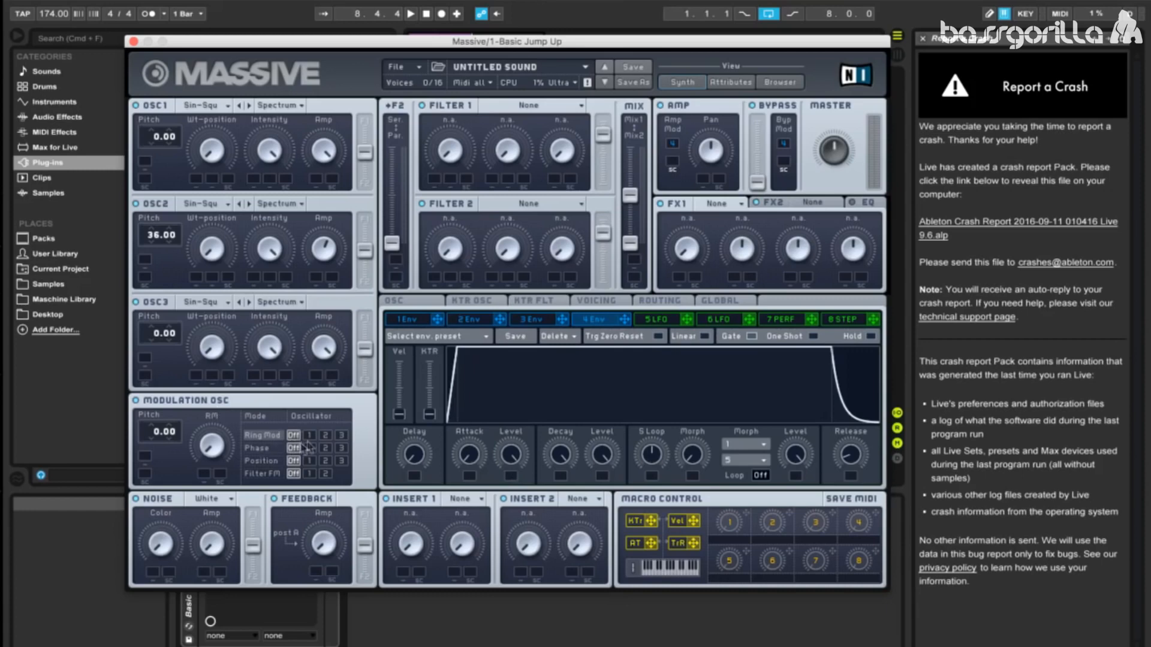
pyautogui.click(341, 450)
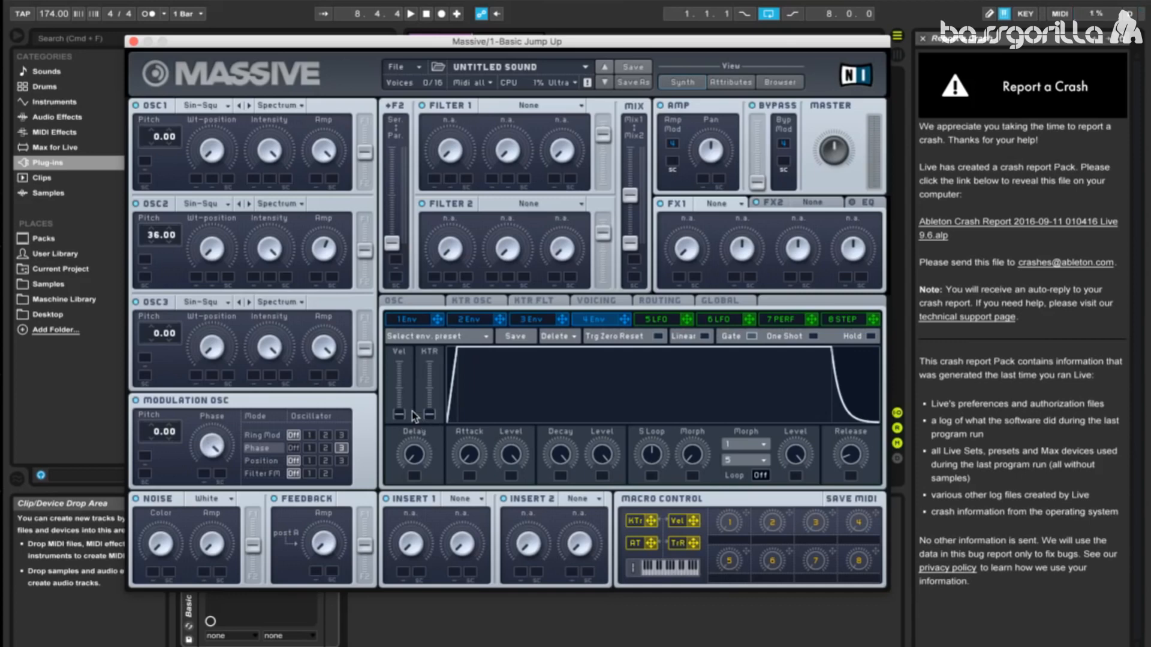
pyautogui.moveTo(157, 432); pyautogui.dragTo(152, 389)
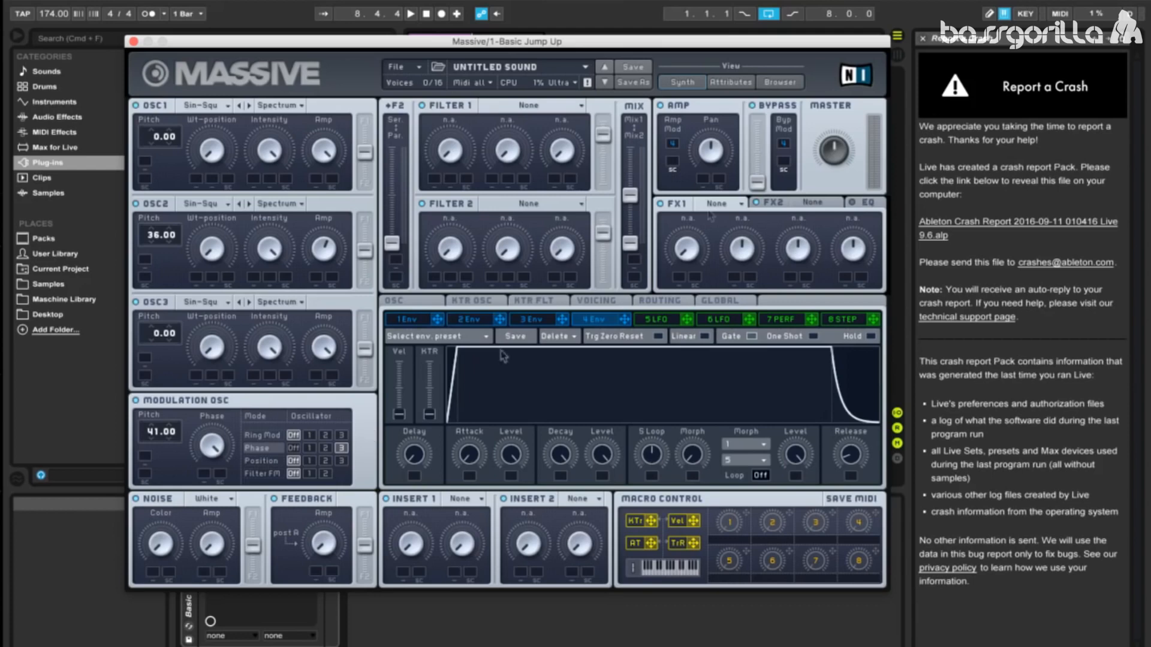
# Step: Lower the master volume and route all three oscillators fully into Filter 1
pyautogui.moveTo(835, 153); pyautogui.dragTo(836, 177)
pyautogui.moveTo(365, 348); pyautogui.dragTo(365, 319)
pyautogui.moveTo(365, 250); pyautogui.dragTo(364, 221)
pyautogui.moveTo(364, 153); pyautogui.dragTo(365, 122)
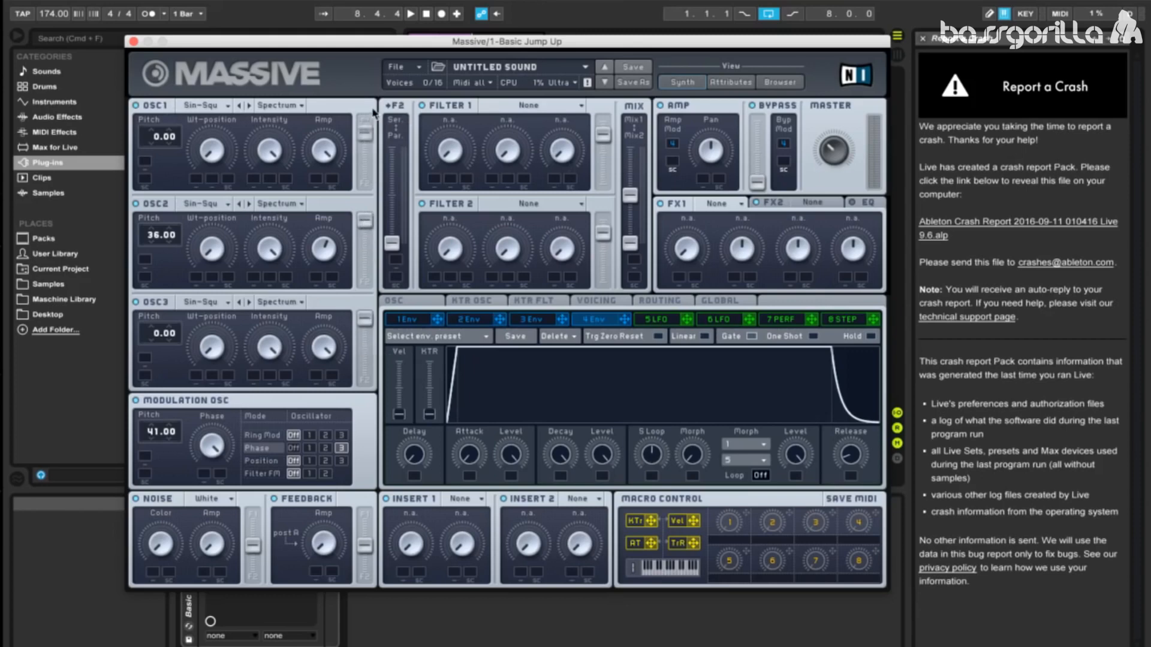
# Step: Set Filter 1 to Comb with a raised pitch, and move the filter output mix fully to Mix1
pyautogui.click(507, 107)
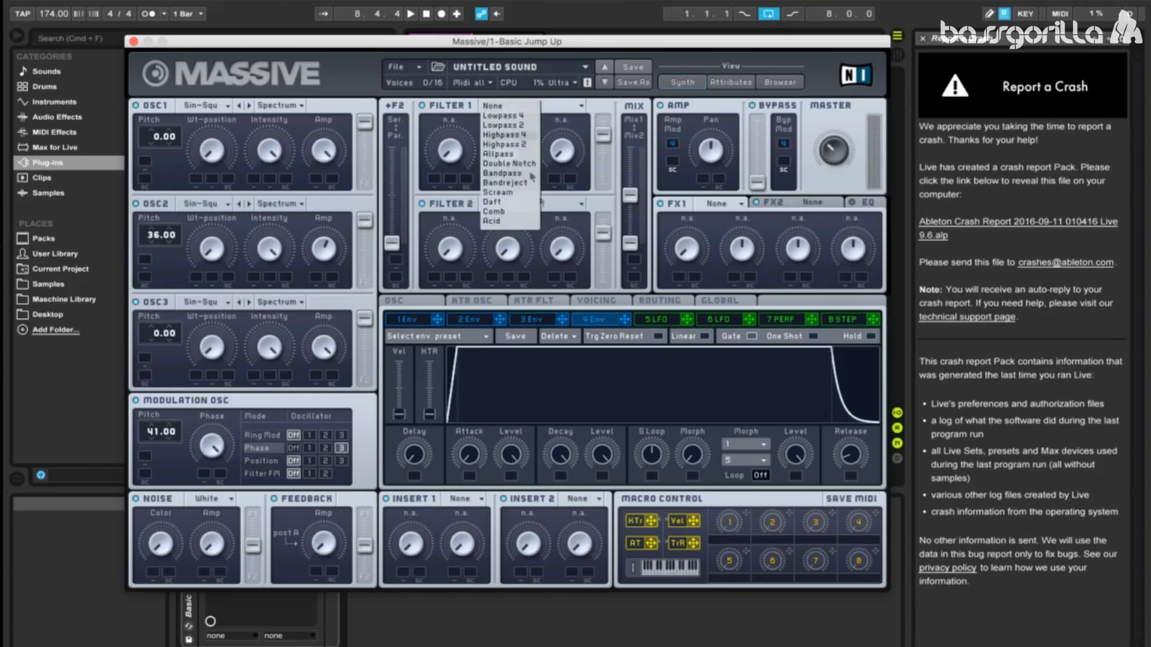
pyautogui.click(527, 213)
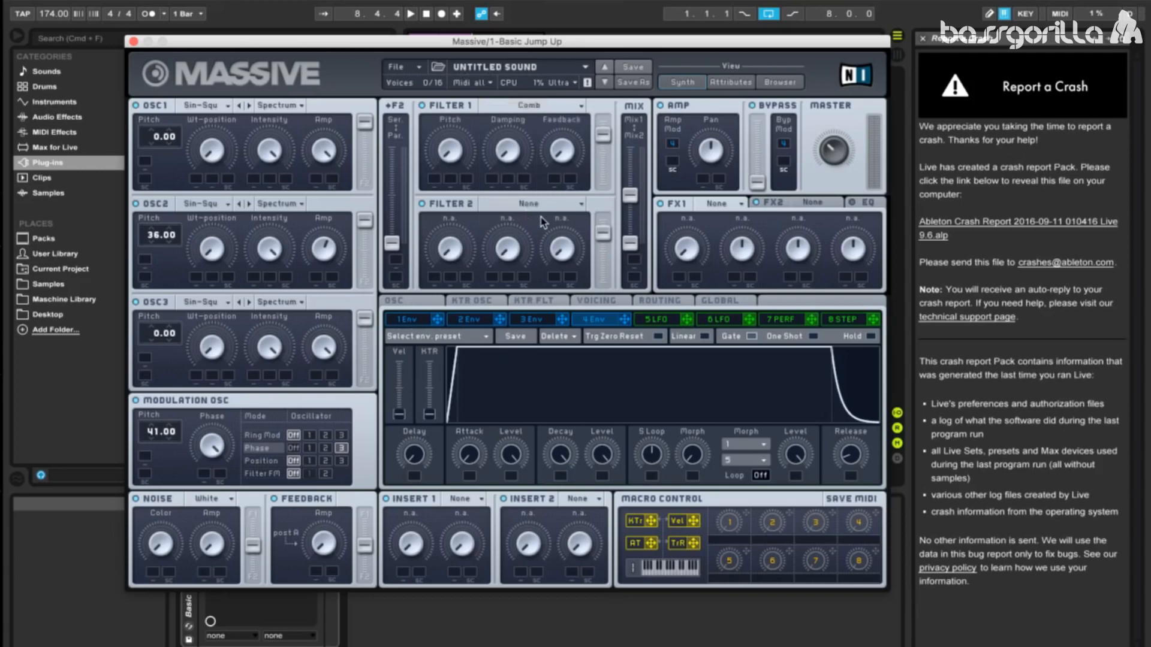
pyautogui.click(629, 196)
pyautogui.moveTo(630, 198); pyautogui.dragTo(642, 5)
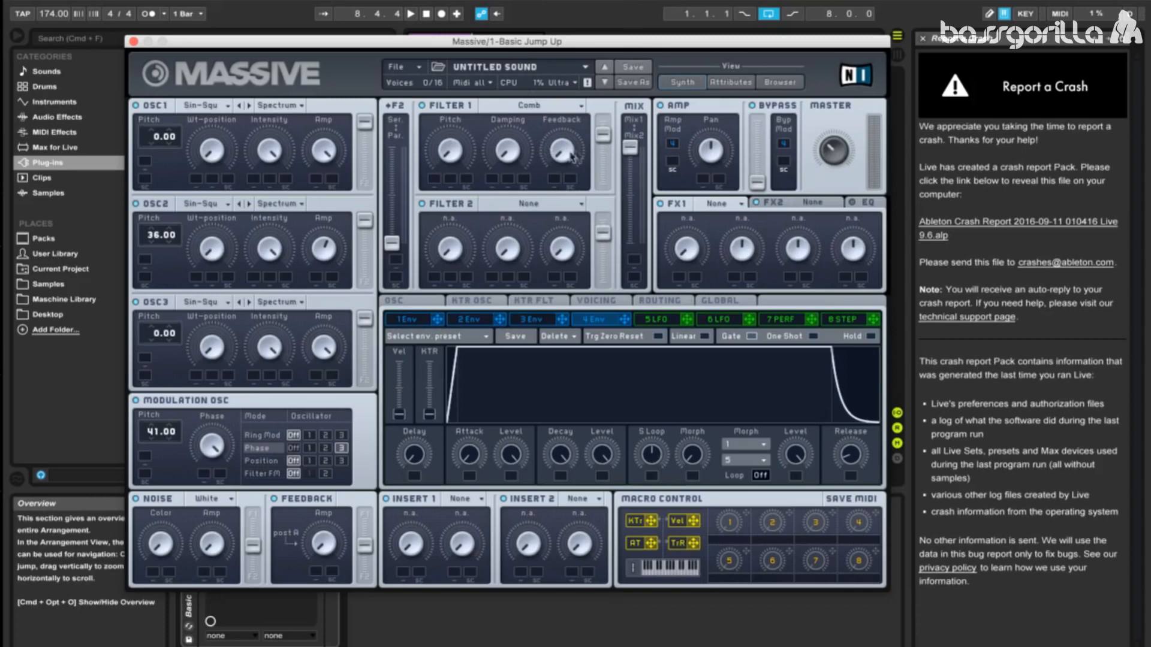
pyautogui.moveTo(629, 149)
pyautogui.mouseDown()
pyautogui.moveTo(629, 175)
pyautogui.moveTo(630, 144)
pyautogui.mouseUp()
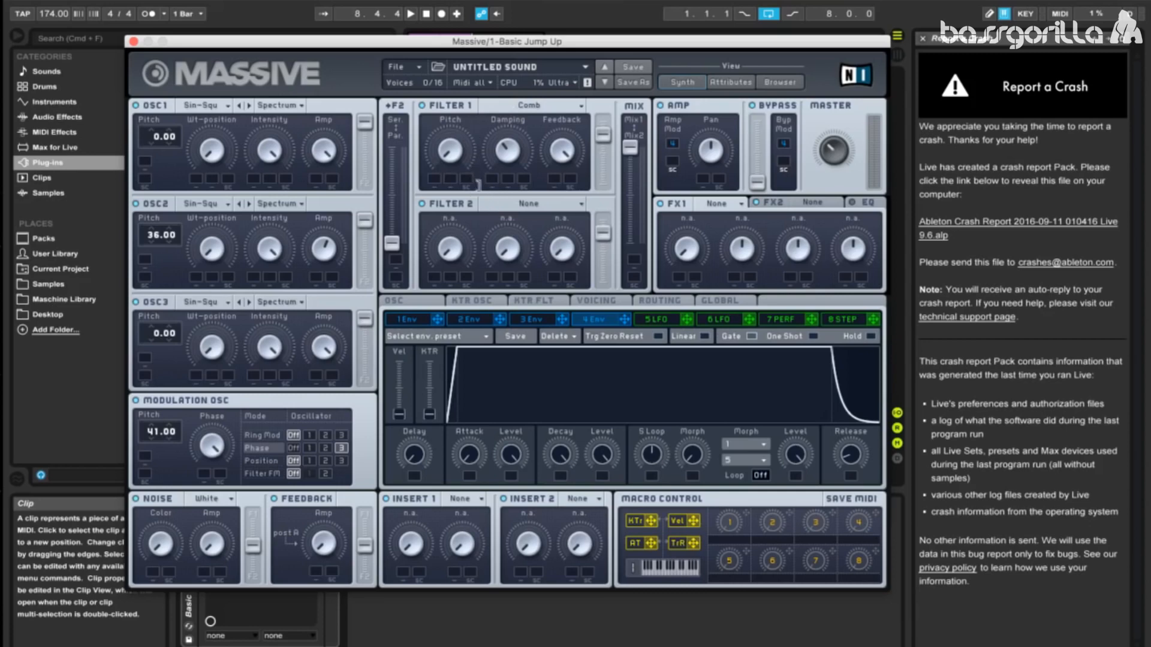
pyautogui.moveTo(459, 158); pyautogui.dragTo(461, 90)
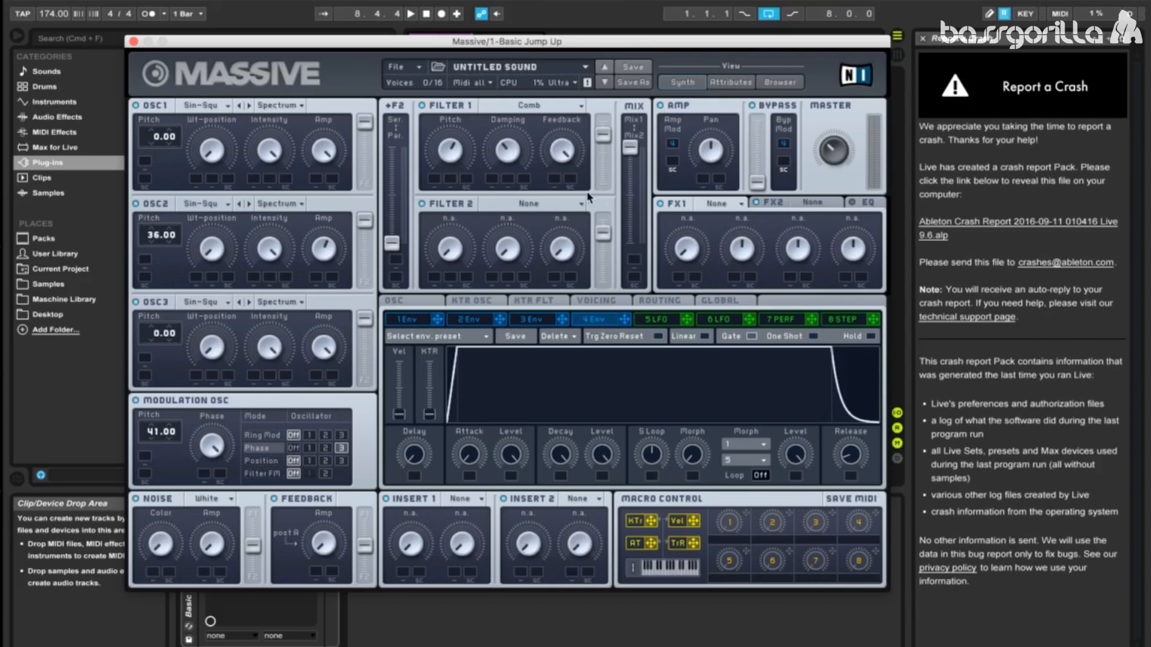
# Step: Set Filter 2 to Lowpass 4 and feed it fully in series from Filter 1, with the output mix fully at Mix2
pyautogui.click(515, 204)
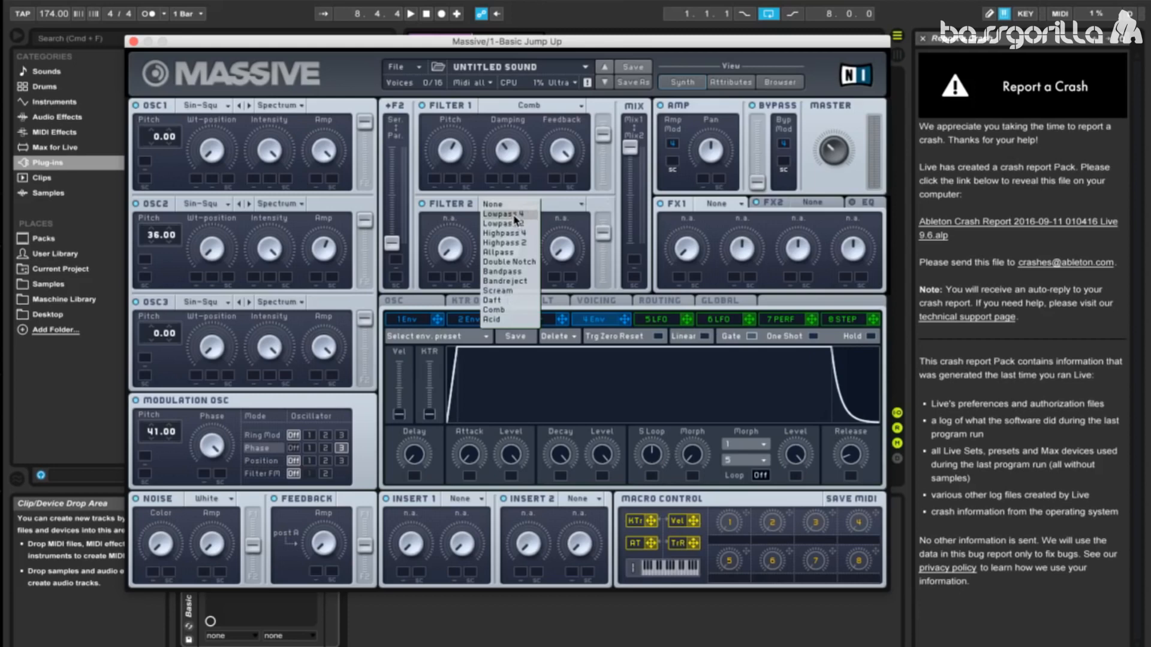
pyautogui.click(514, 214)
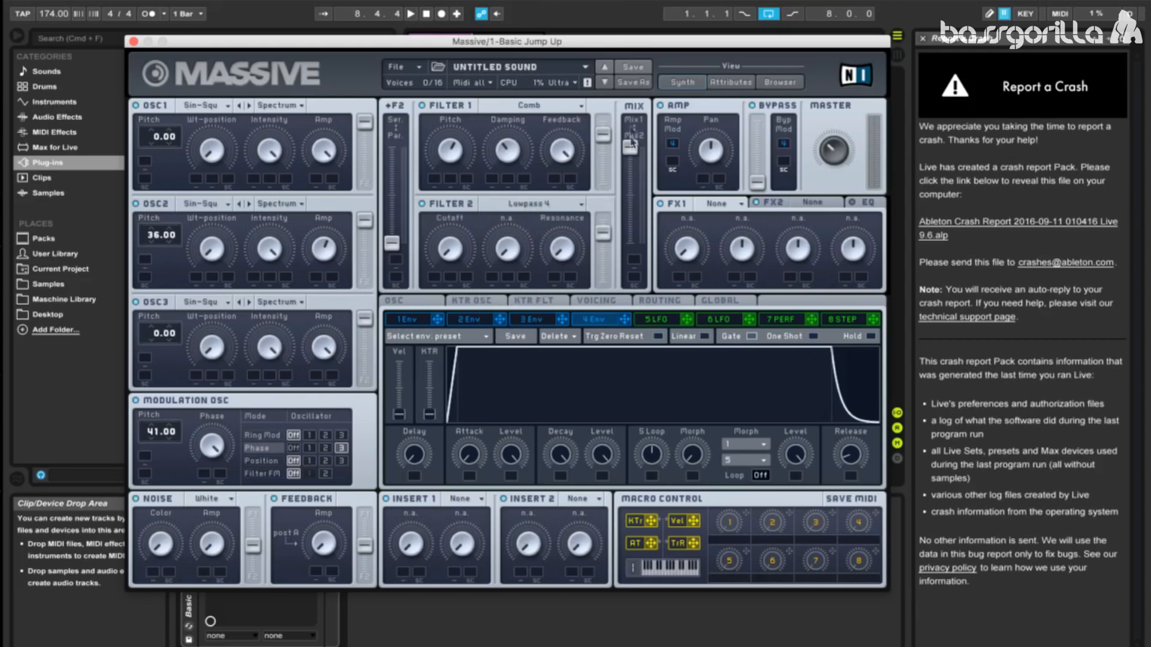
pyautogui.moveTo(631, 155); pyautogui.dragTo(630, 250)
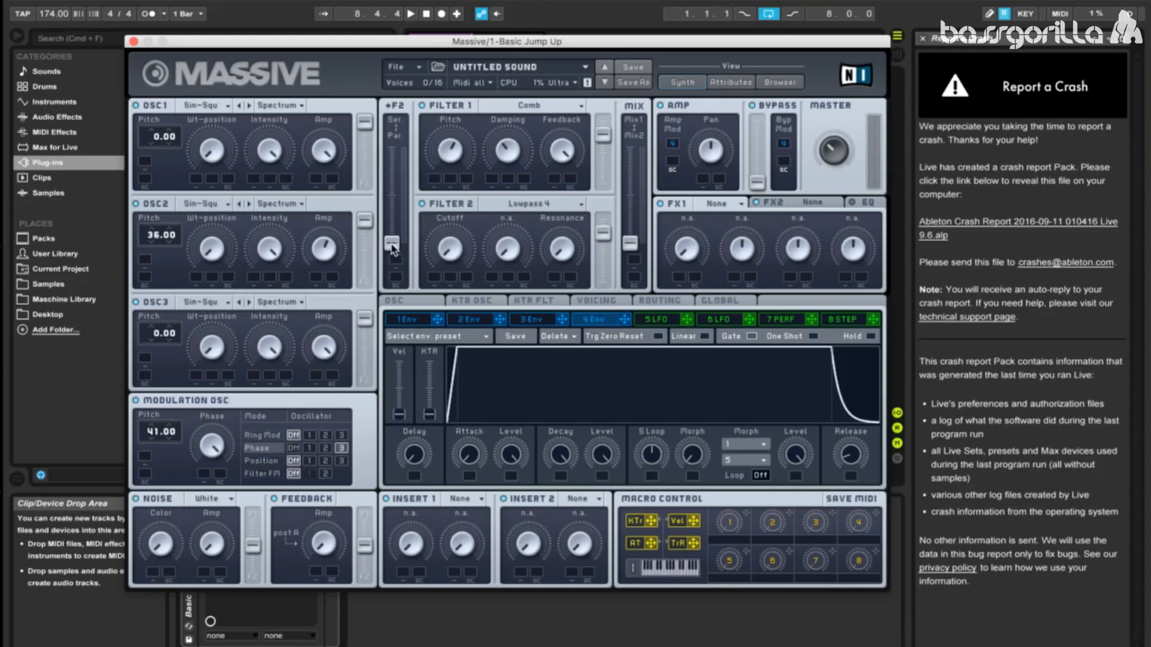
pyautogui.moveTo(392, 248); pyautogui.dragTo(392, 150)
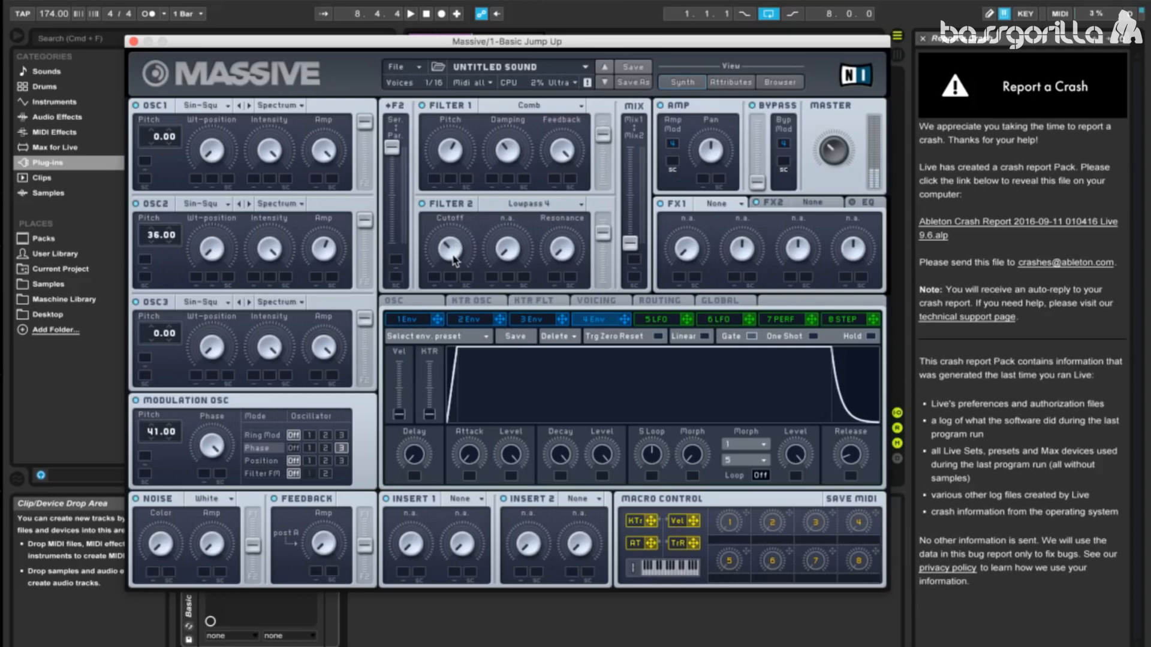
# Step: Assign LFO 5 to Filter 2's cutoff, and load Tele Tube in FX1 with a raised dry/wet amount
pyautogui.click(648, 320)
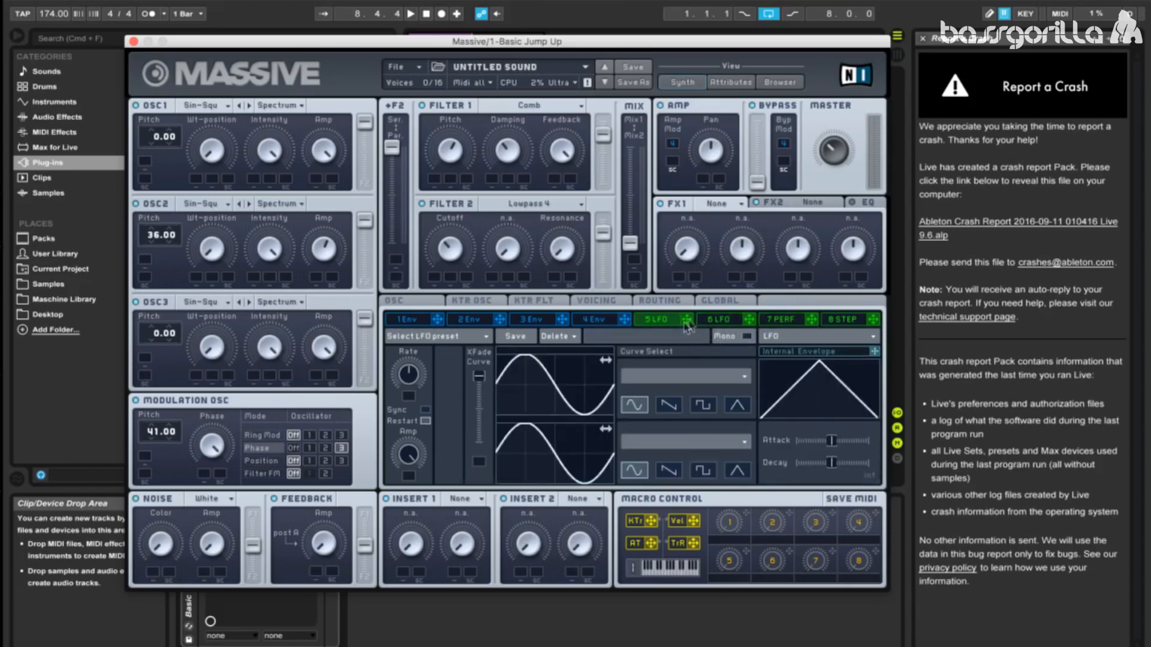
pyautogui.moveTo(690, 321); pyautogui.dragTo(424, 243)
pyautogui.click(722, 207)
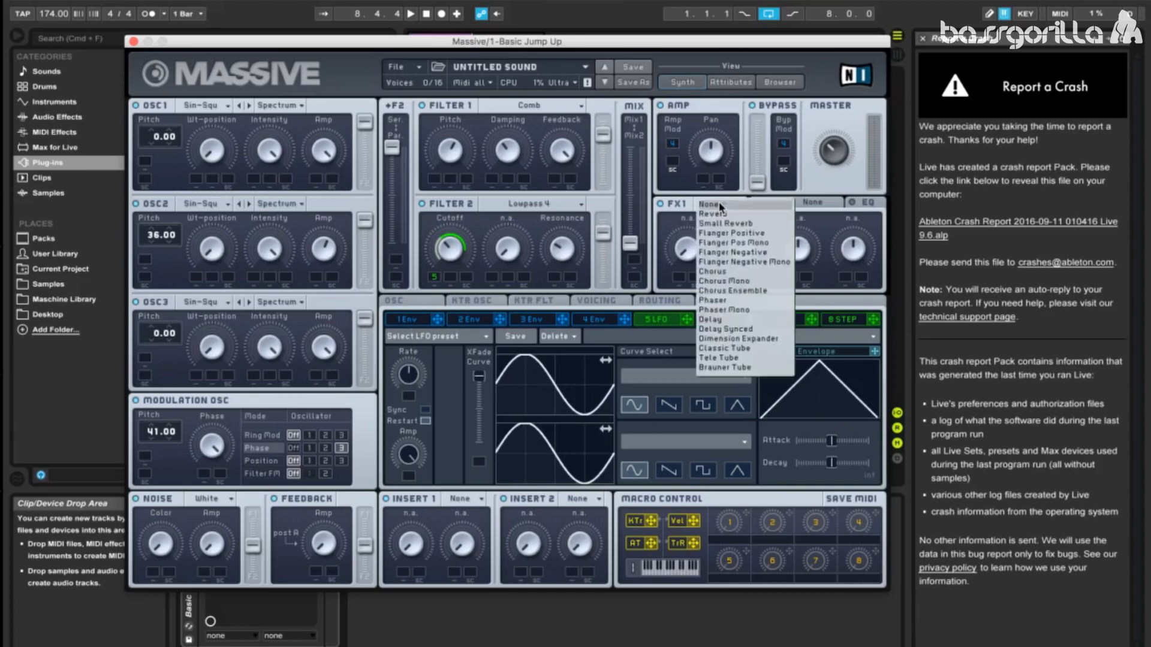
pyautogui.click(719, 358)
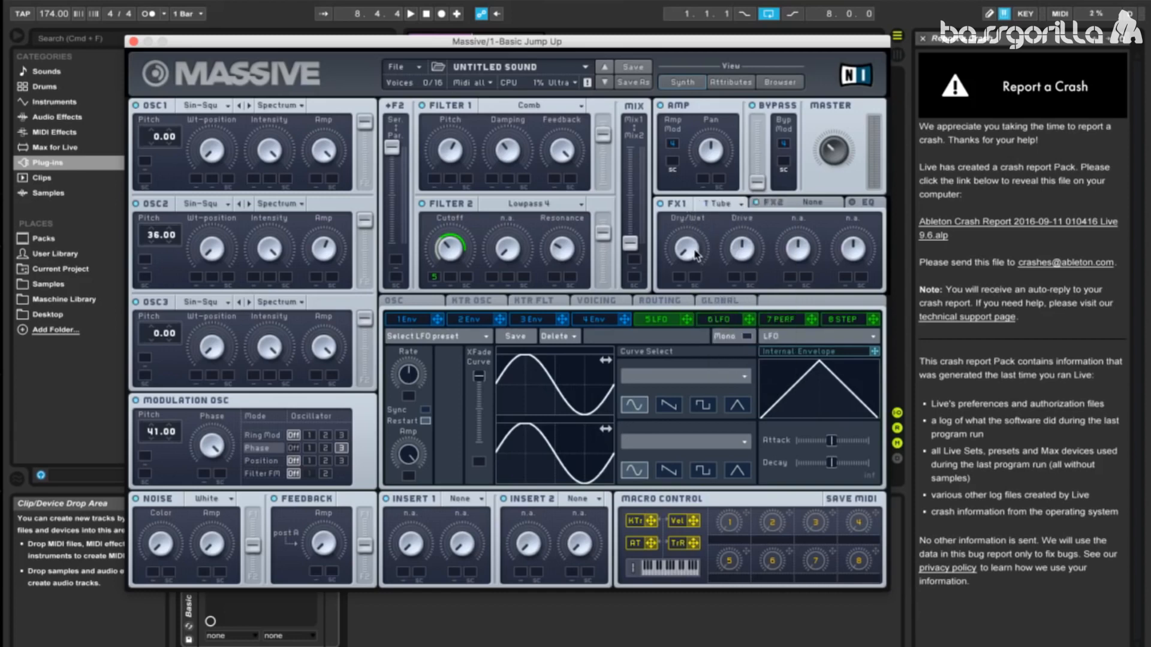
pyautogui.moveTo(693, 250); pyautogui.dragTo(693, 174)
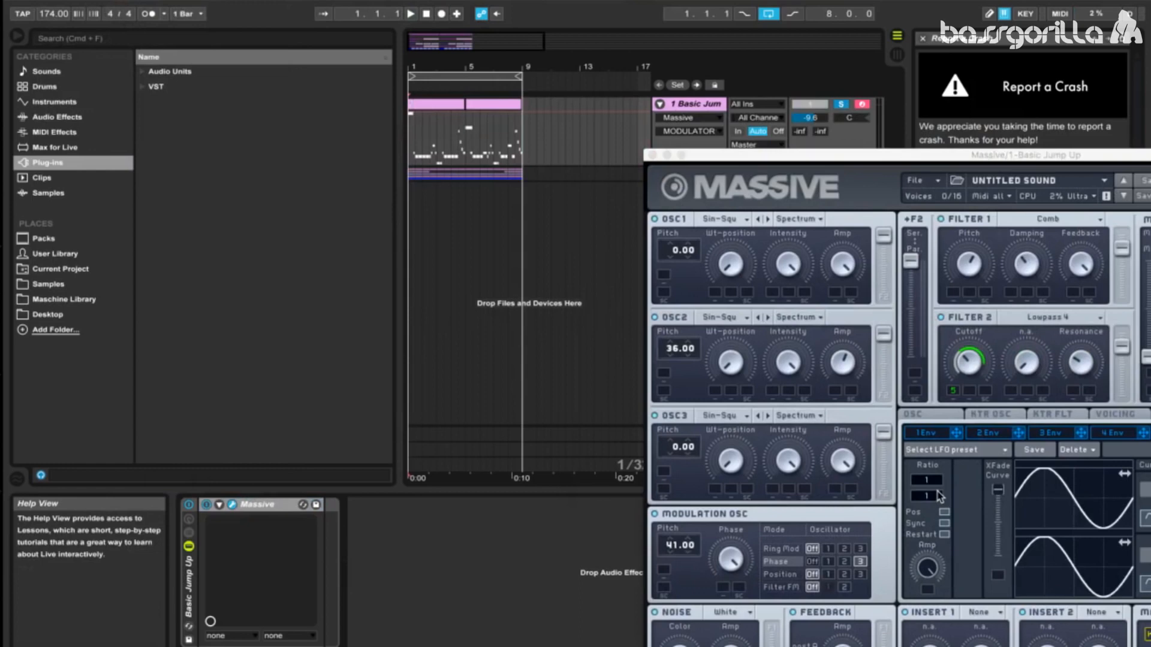
# Step: Set LFO 5's ratio to 1/4 while auditioning the loop, and assign LFO 5 to the amp modulation sidechain
pyautogui.press('space')
pyautogui.click(938, 497)
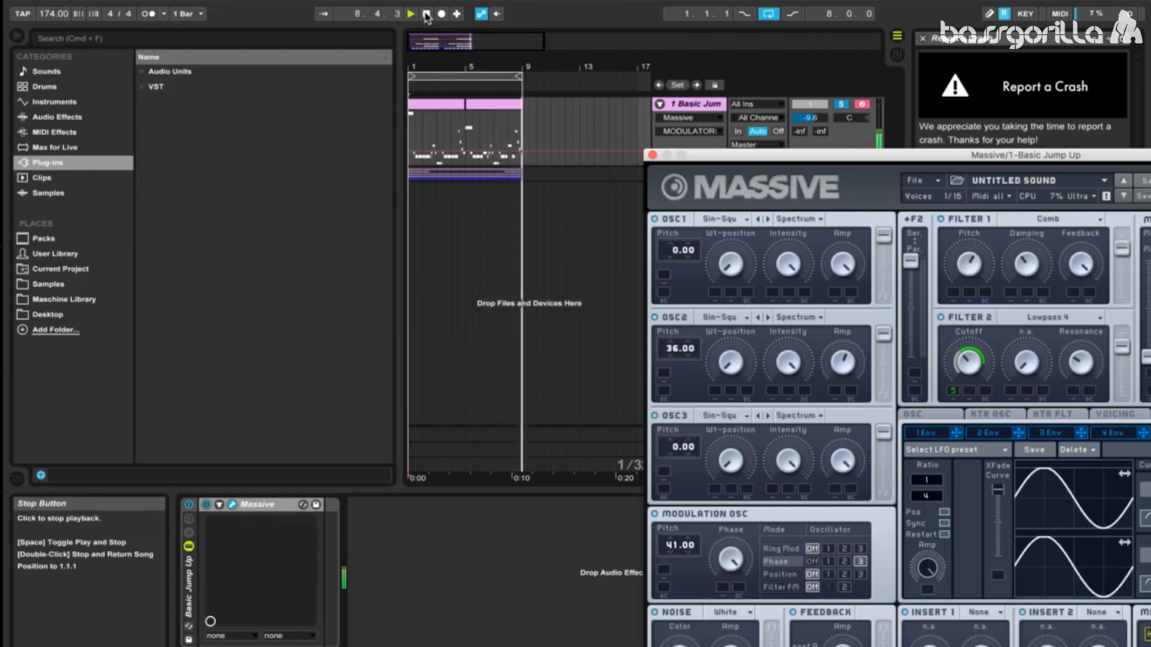
pyautogui.click(427, 14)
pyautogui.moveTo(839, 157); pyautogui.dragTo(362, 38)
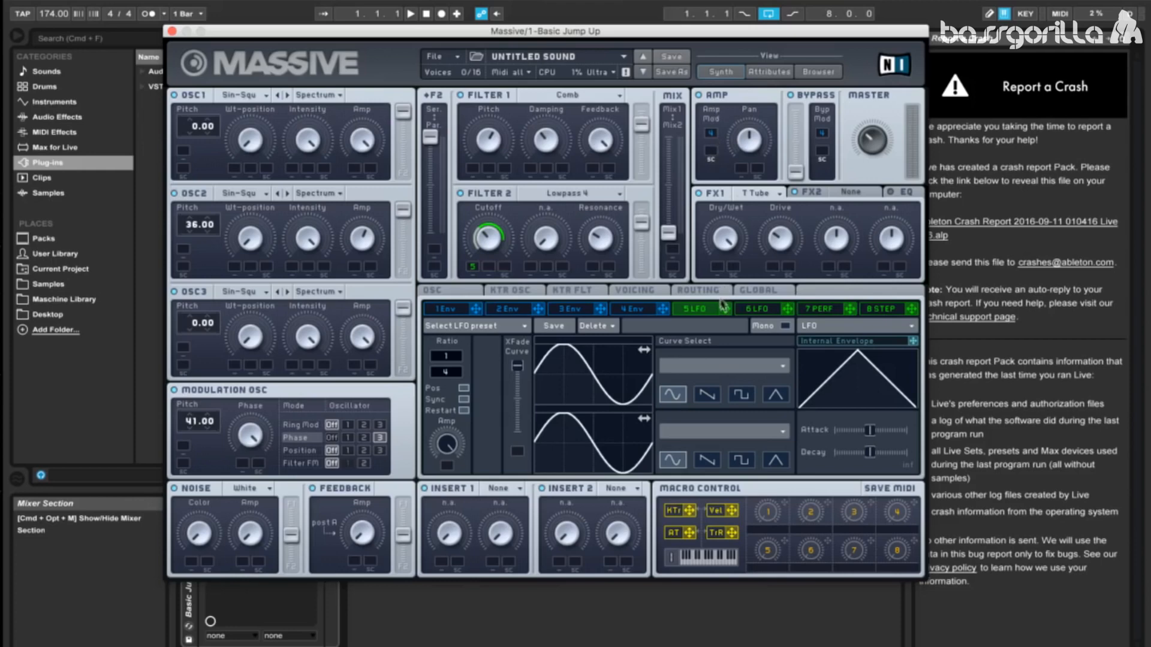
pyautogui.moveTo(724, 308); pyautogui.dragTo(711, 151)
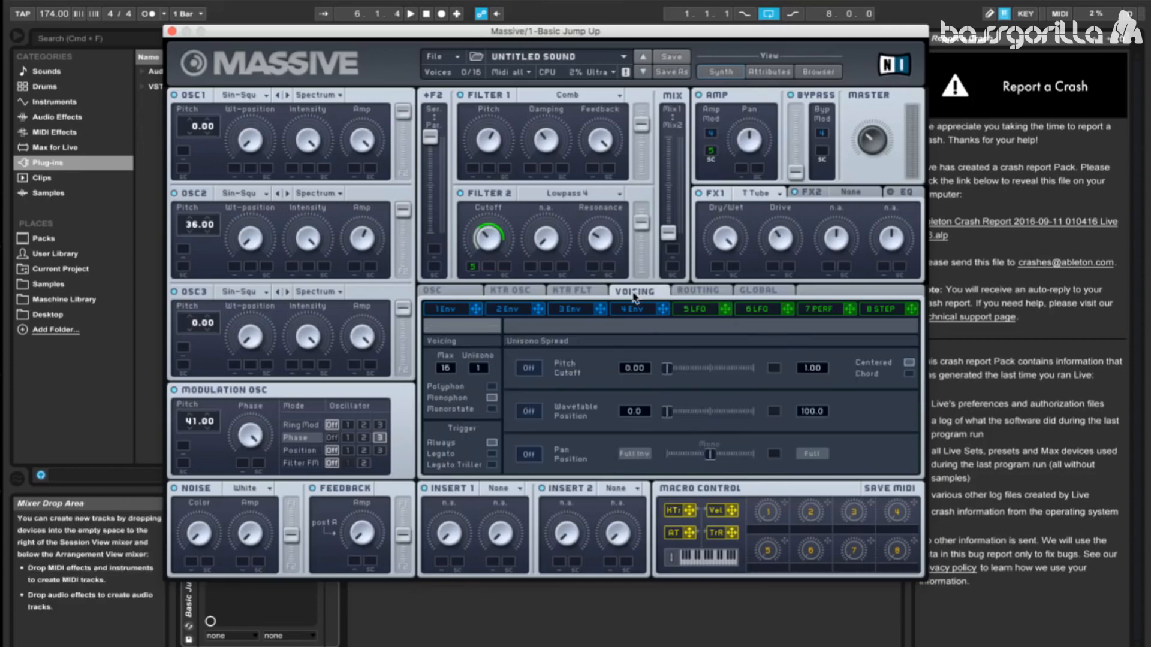
# Step: Set the unison voices to 3 and turn on the Pitch Cutoff unison spread
pyautogui.click(652, 295)
pyautogui.moveTo(486, 363); pyautogui.dragTo(488, 366)
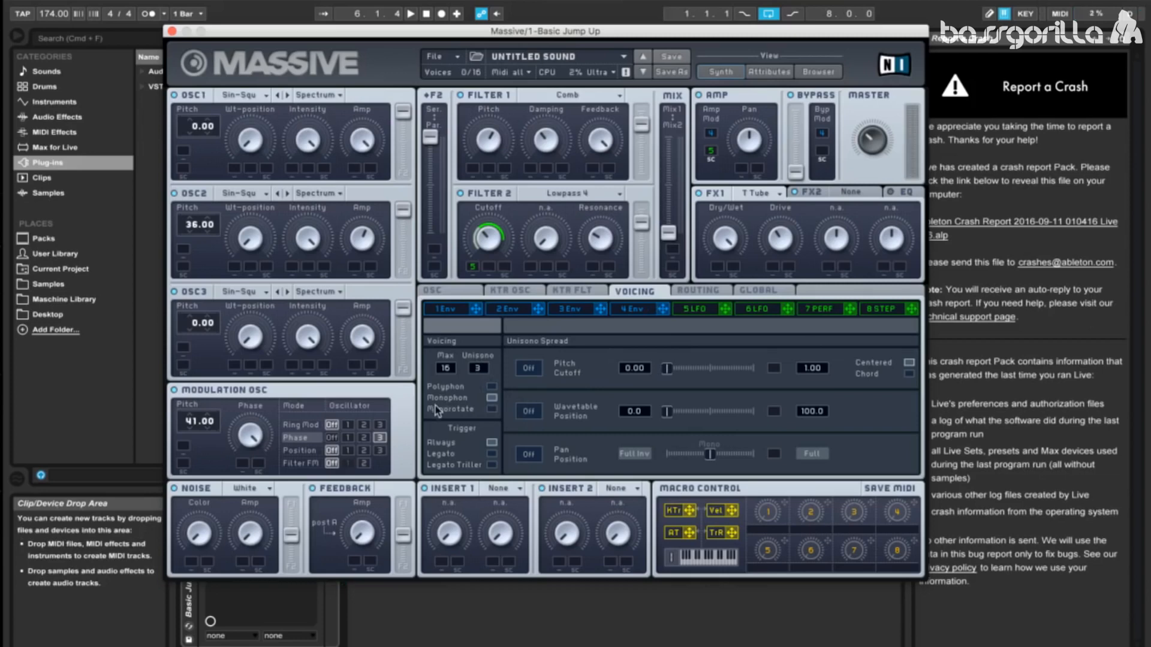
pyautogui.click(528, 368)
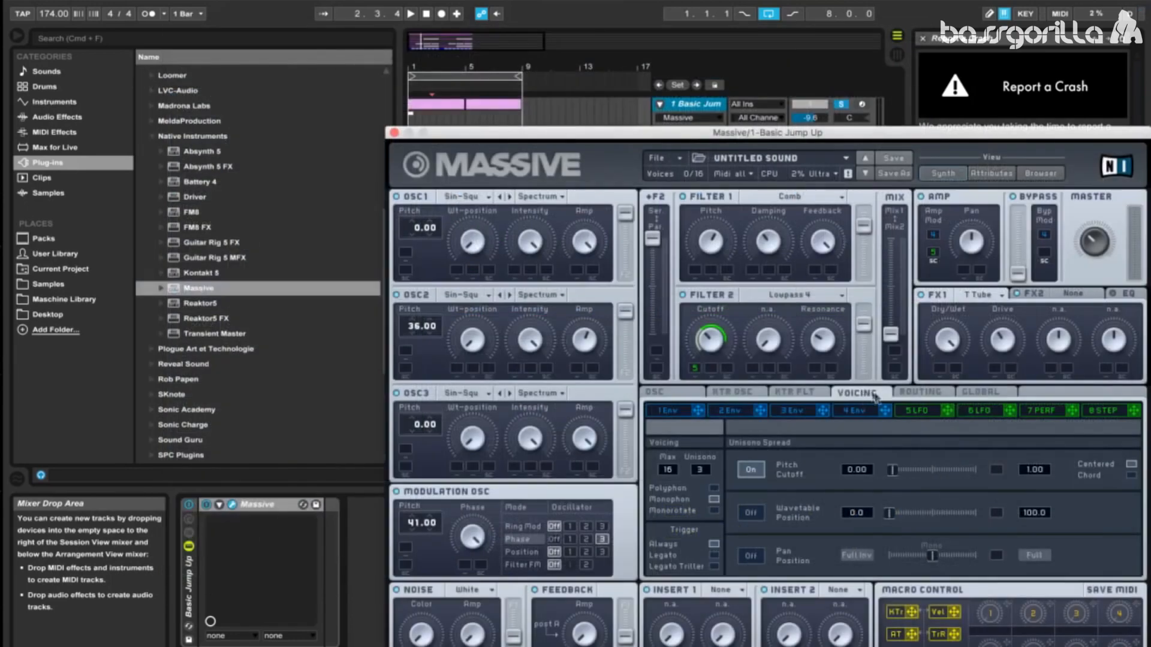
# Step: Turn on Restart via Gate for Massive's oscillator phases and arm the Basic Jump Up track
pyautogui.click(658, 395)
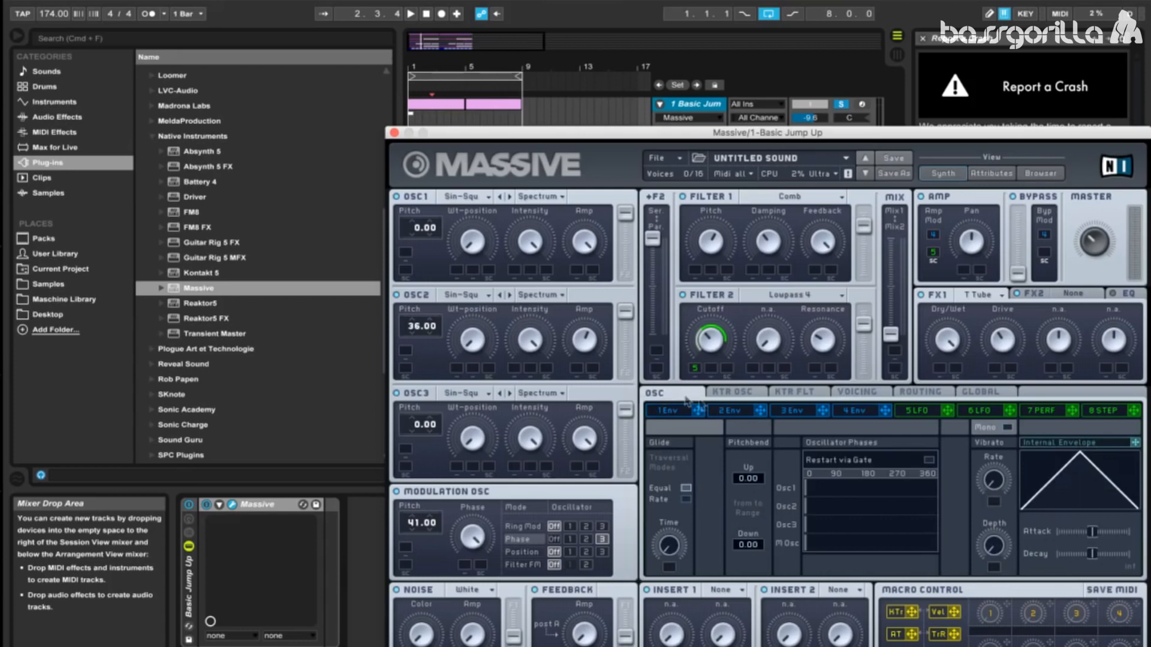
pyautogui.click(929, 461)
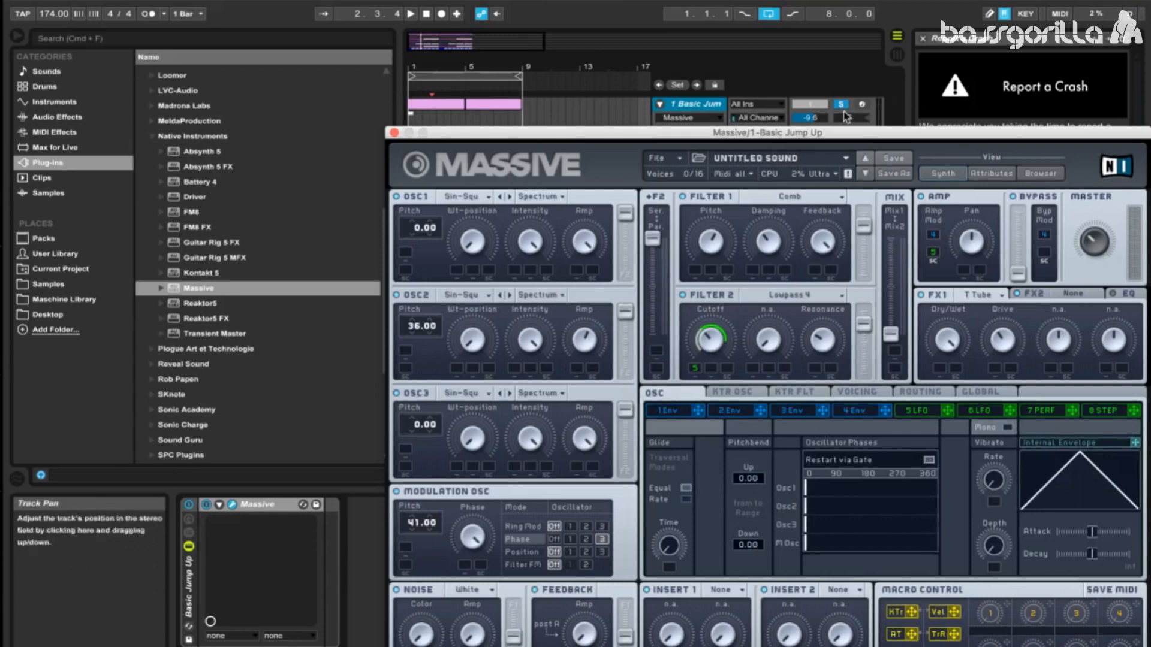
pyautogui.click(861, 103)
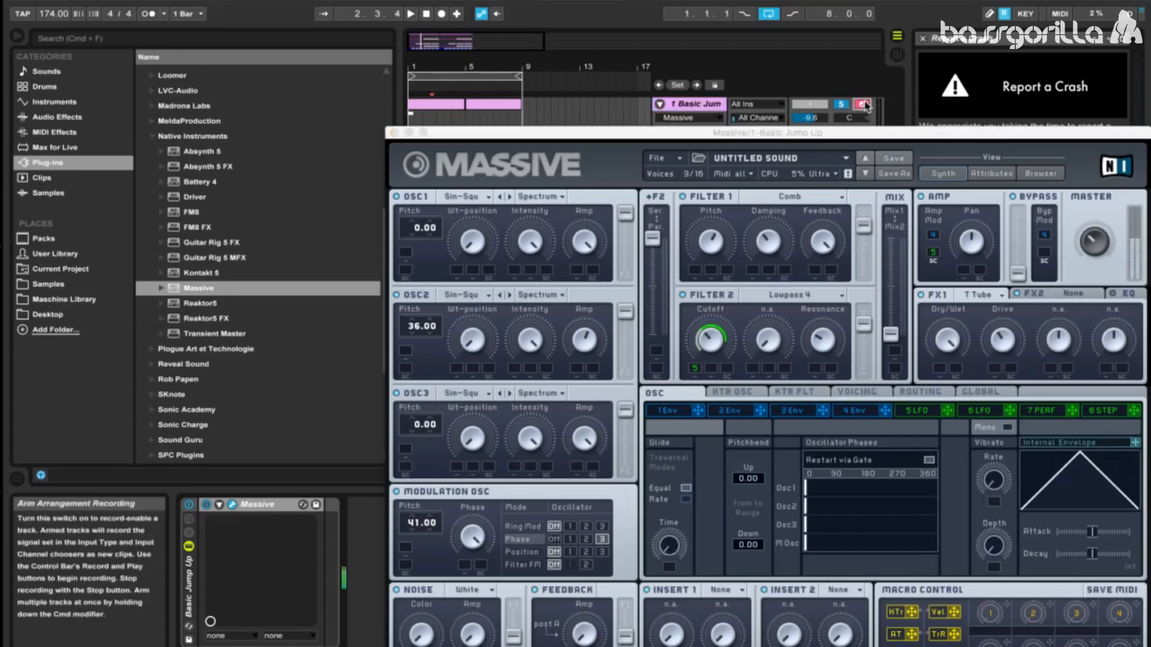
# Step: Set the voicing trigger to Always, return to the oscillator settings and stop playback
pyautogui.click(864, 398)
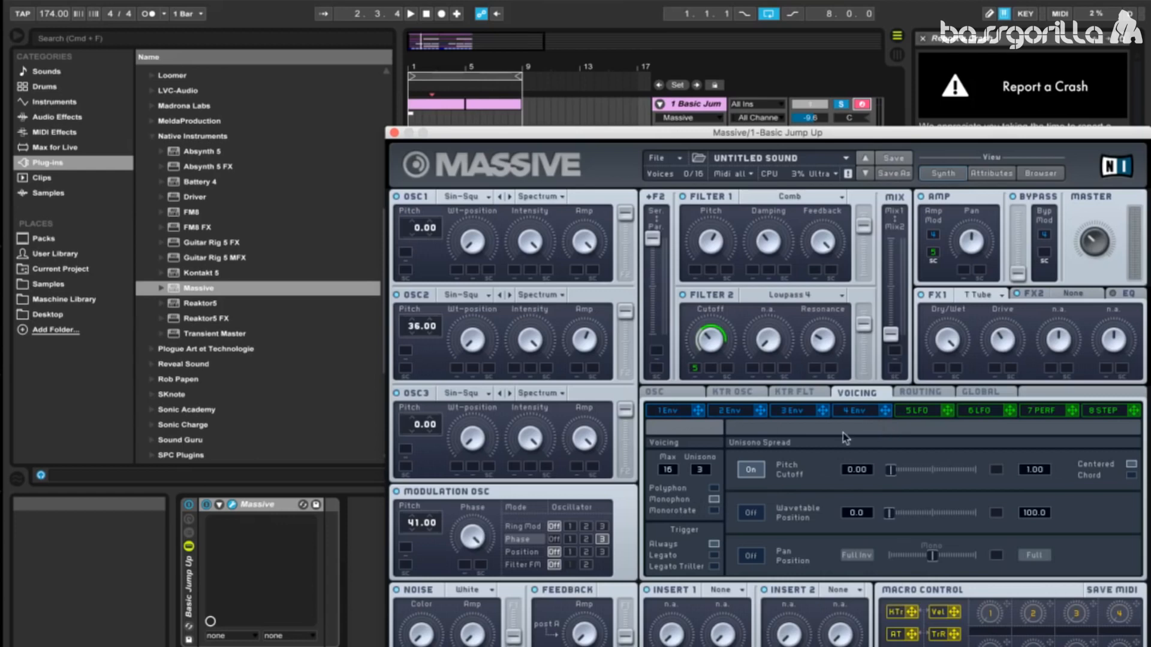
pyautogui.click(714, 543)
pyautogui.click(676, 393)
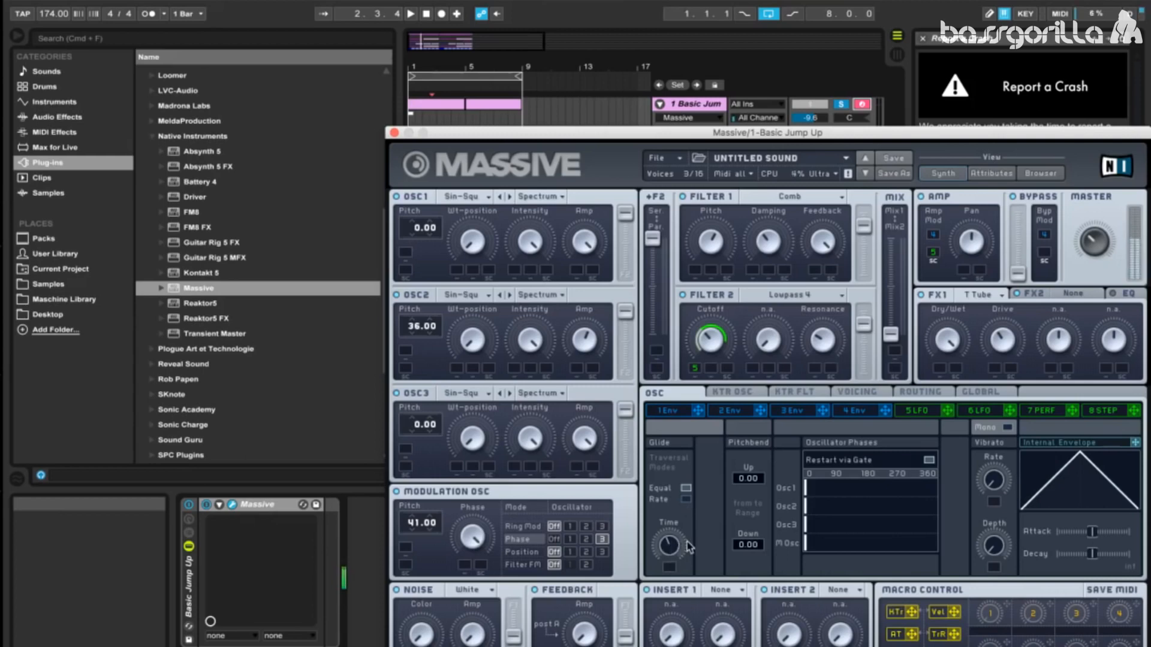
pyautogui.click(426, 12)
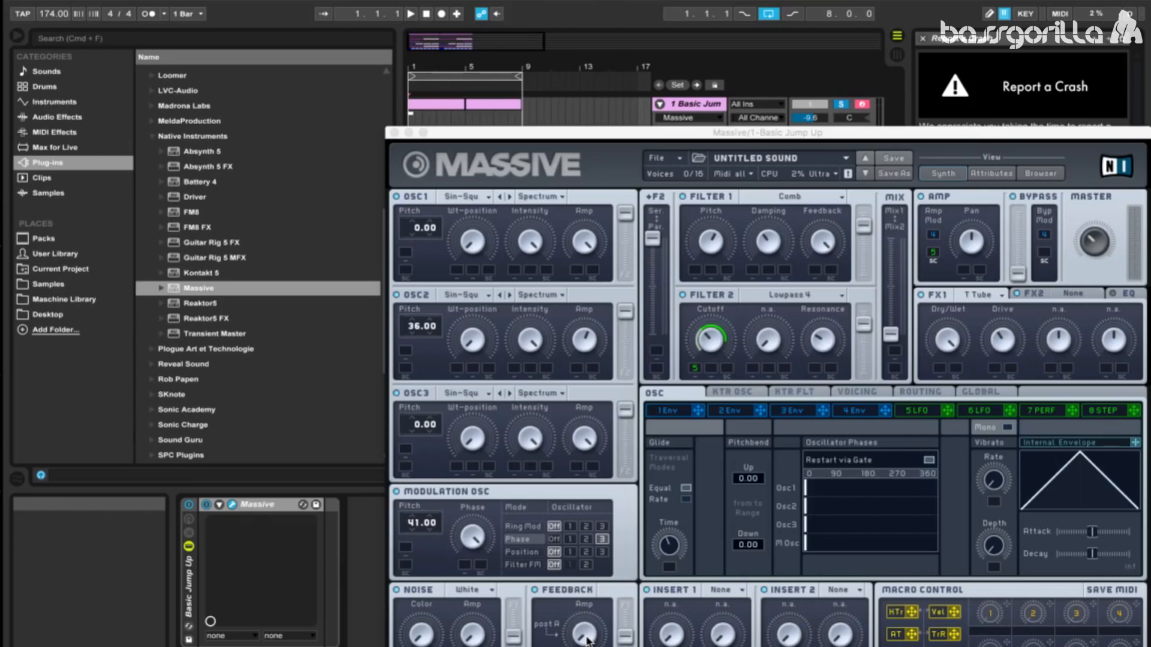
# Step: Raise the amp level in Massive's Feedback section, review the voicing settings and close the plug-in window
pyautogui.moveTo(587, 637); pyautogui.dragTo(594, 574)
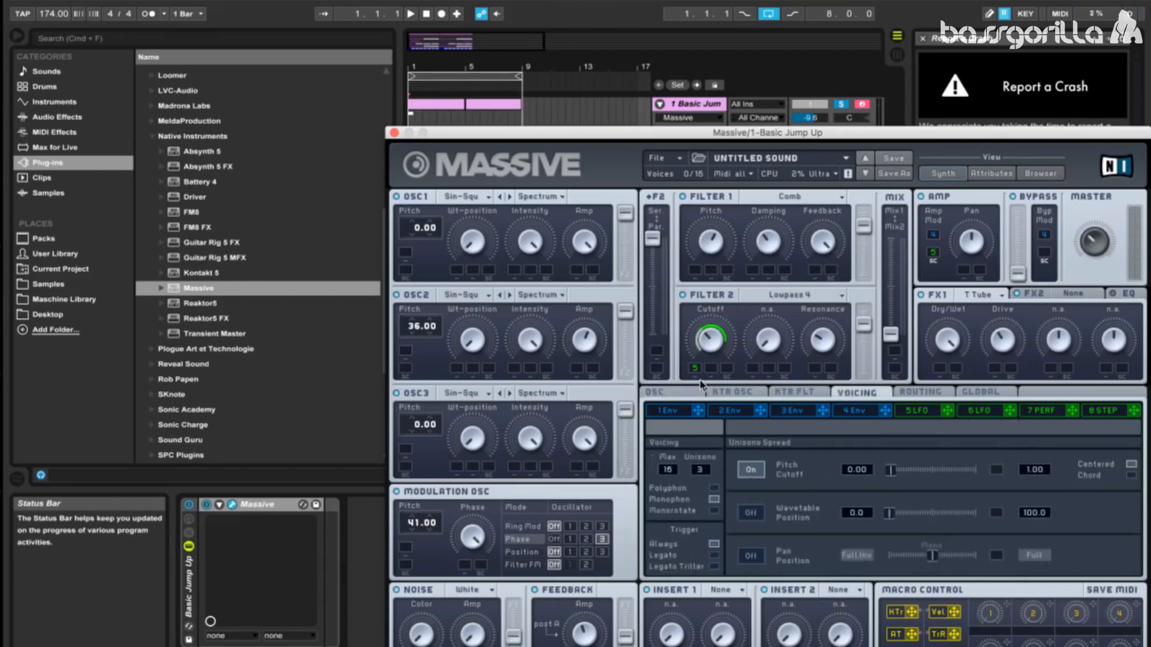
pyautogui.click(698, 391)
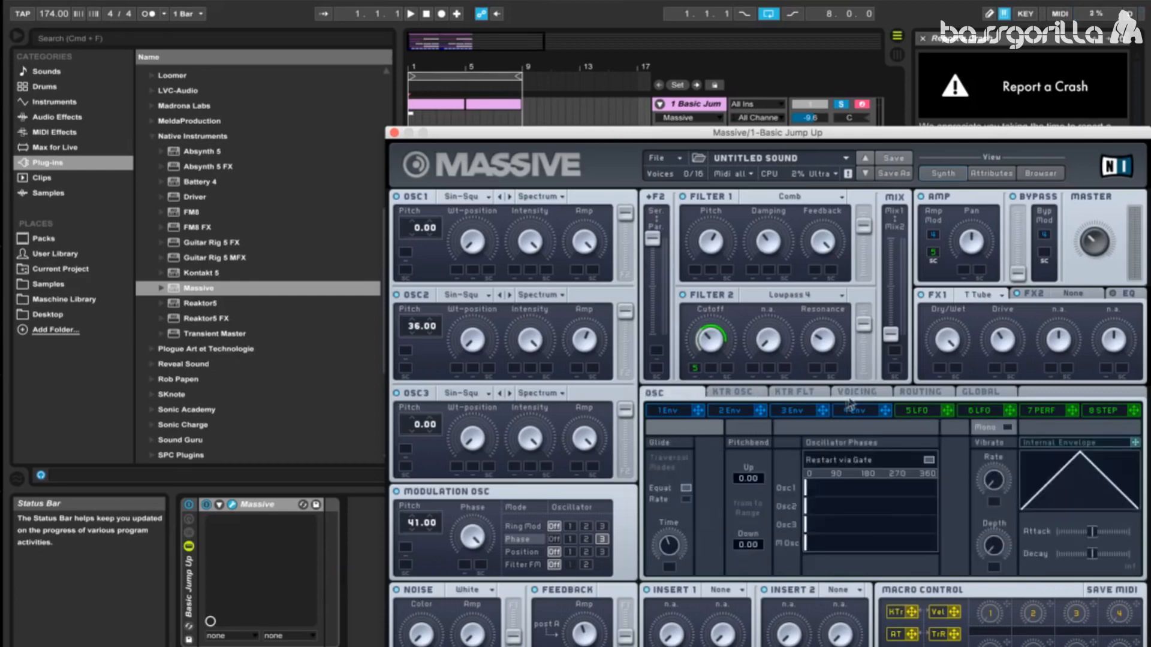
pyautogui.click(857, 395)
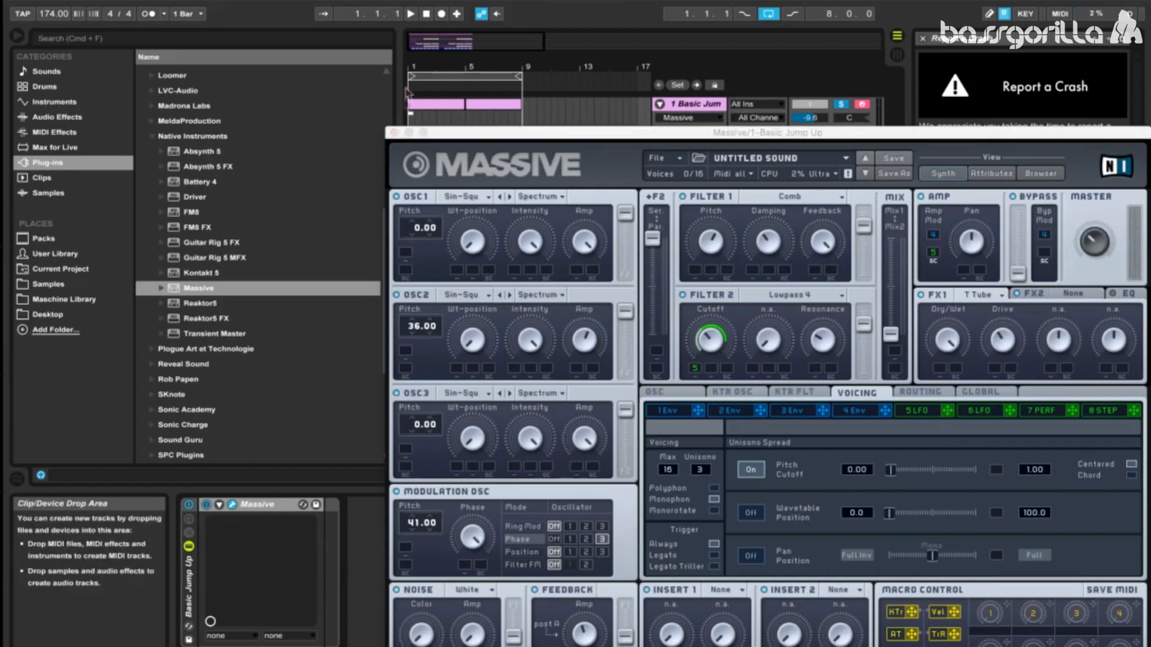
pyautogui.click(394, 132)
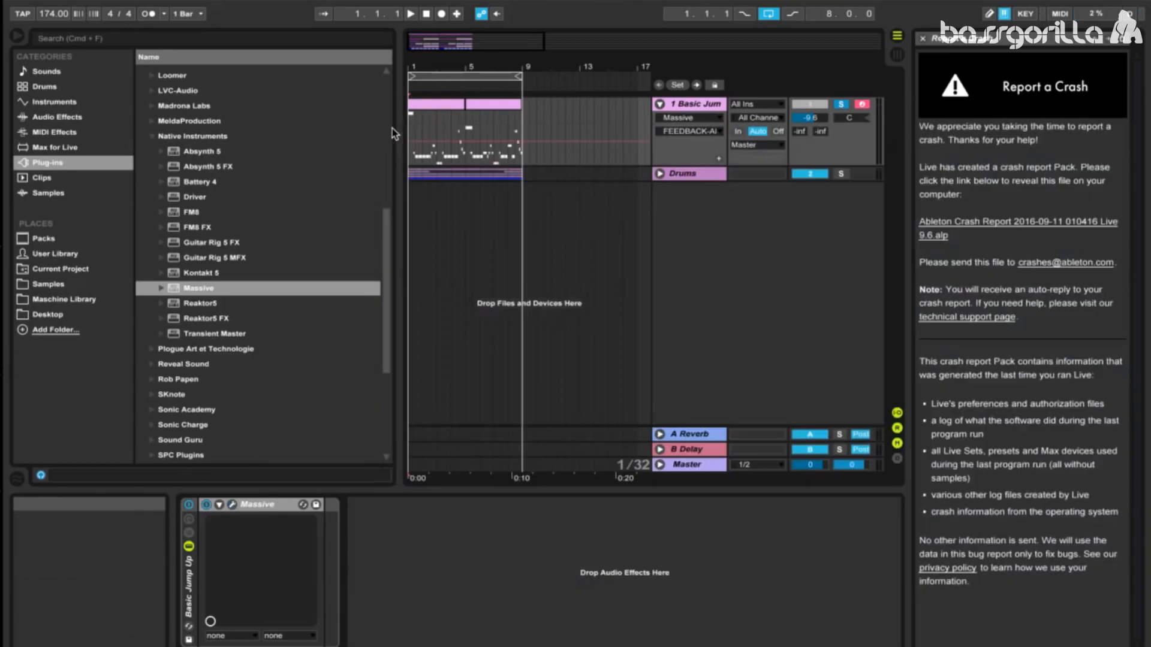
# Step: Add a Simple Delay audio effect after Massive on the Basic Jump Up track
pyautogui.click(57, 117)
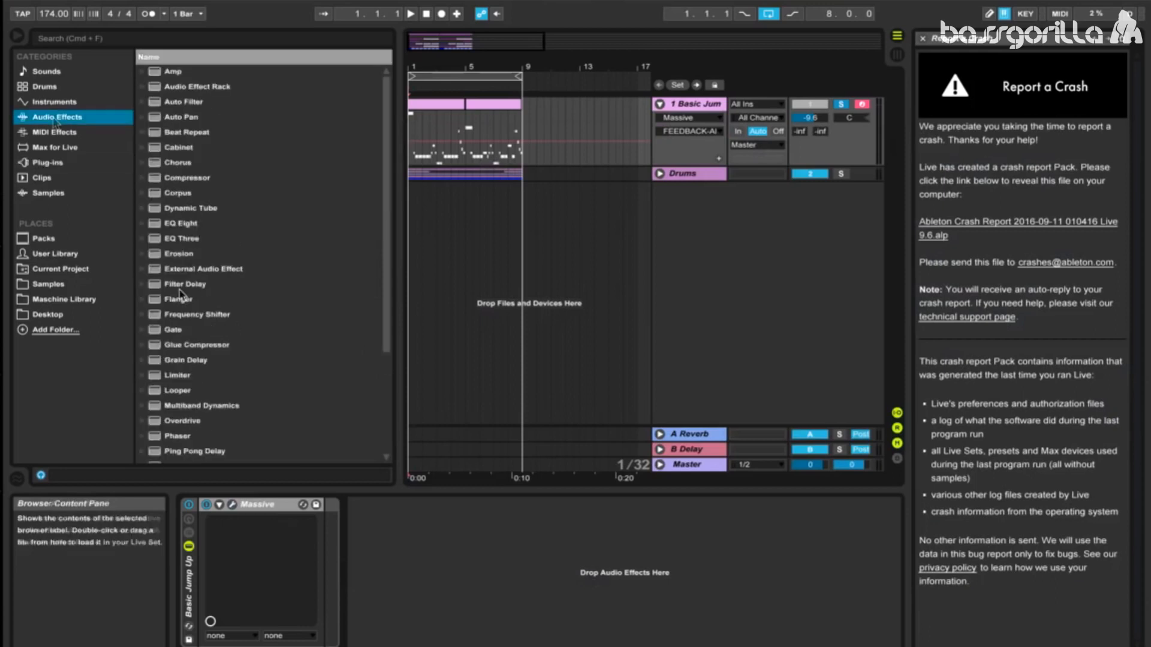
pyautogui.scroll(-4, 177, 321)
pyautogui.click(183, 347)
pyautogui.click(193, 369)
pyautogui.moveTo(191, 381); pyautogui.dragTo(327, 546)
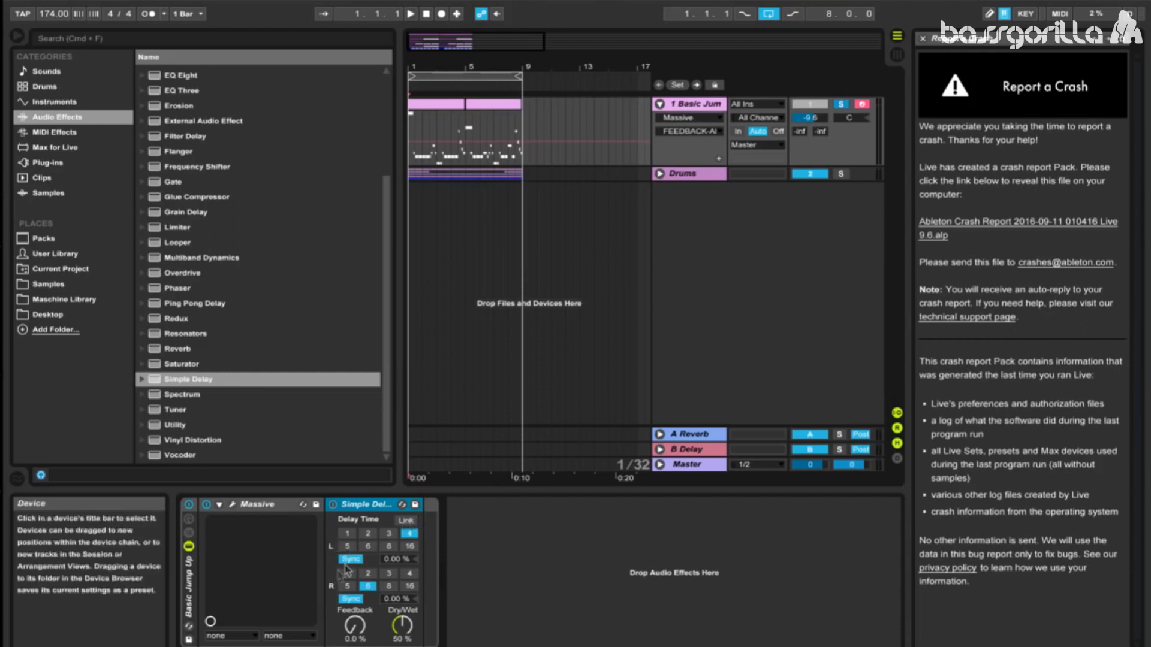
# Step: Link Simple Delay's channels, switch it from Sync to Time mode, and set the feedback to 55%
pyautogui.click(405, 521)
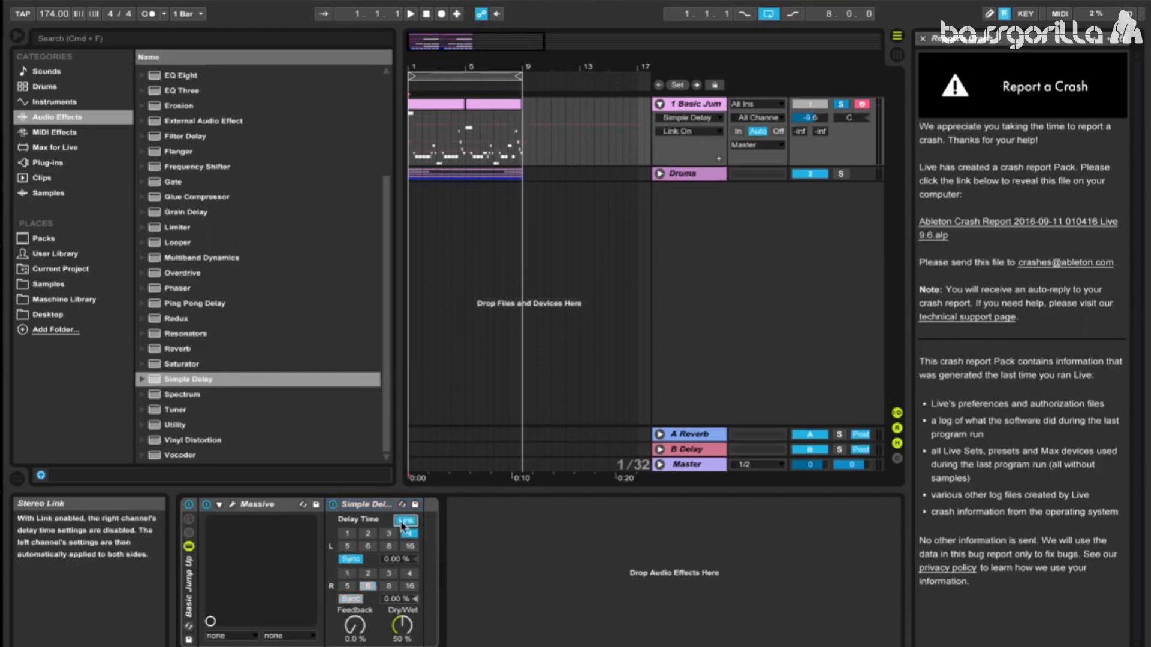
pyautogui.click(350, 559)
pyautogui.moveTo(363, 624); pyautogui.dragTo(379, 574)
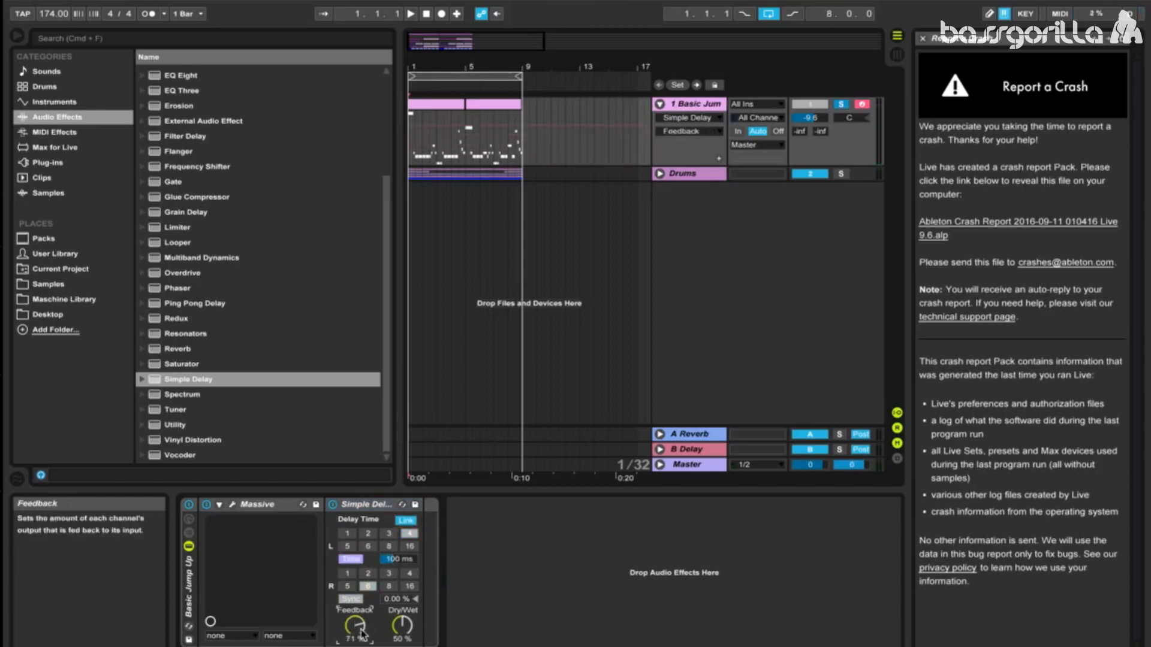
pyautogui.moveTo(362, 633); pyautogui.dragTo(362, 646)
pyautogui.moveTo(359, 633); pyautogui.dragTo(359, 626)
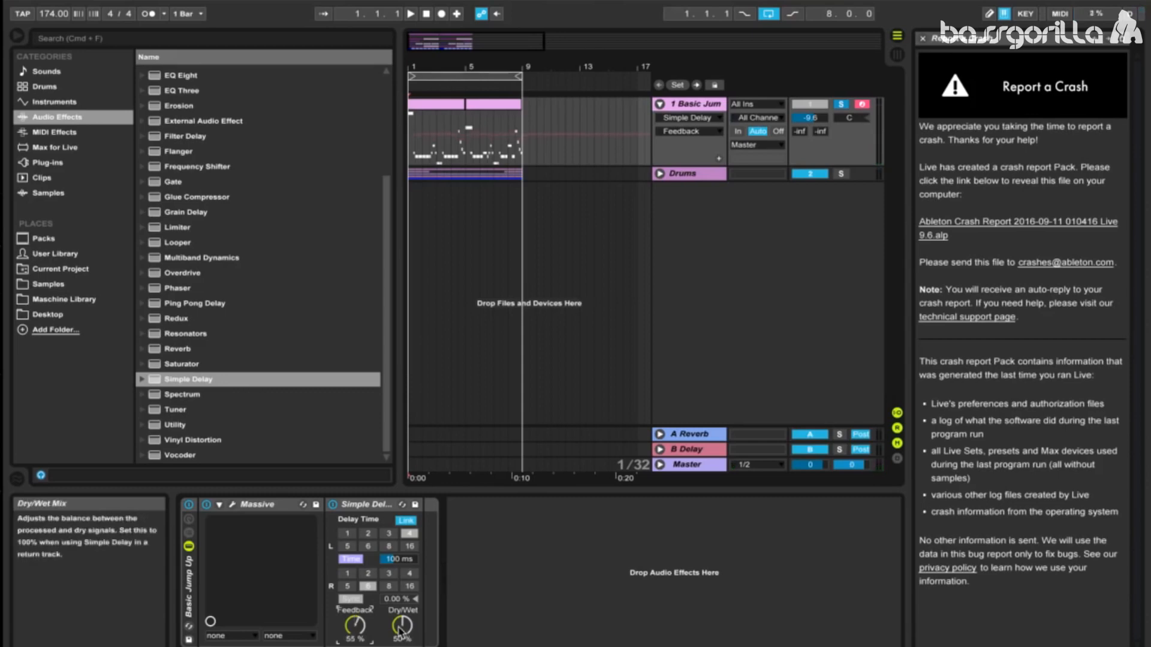
# Step: Set Simple Delay's dry/wet to 37% and its delay time to 23 ms
pyautogui.moveTo(399, 625); pyautogui.dragTo(401, 627)
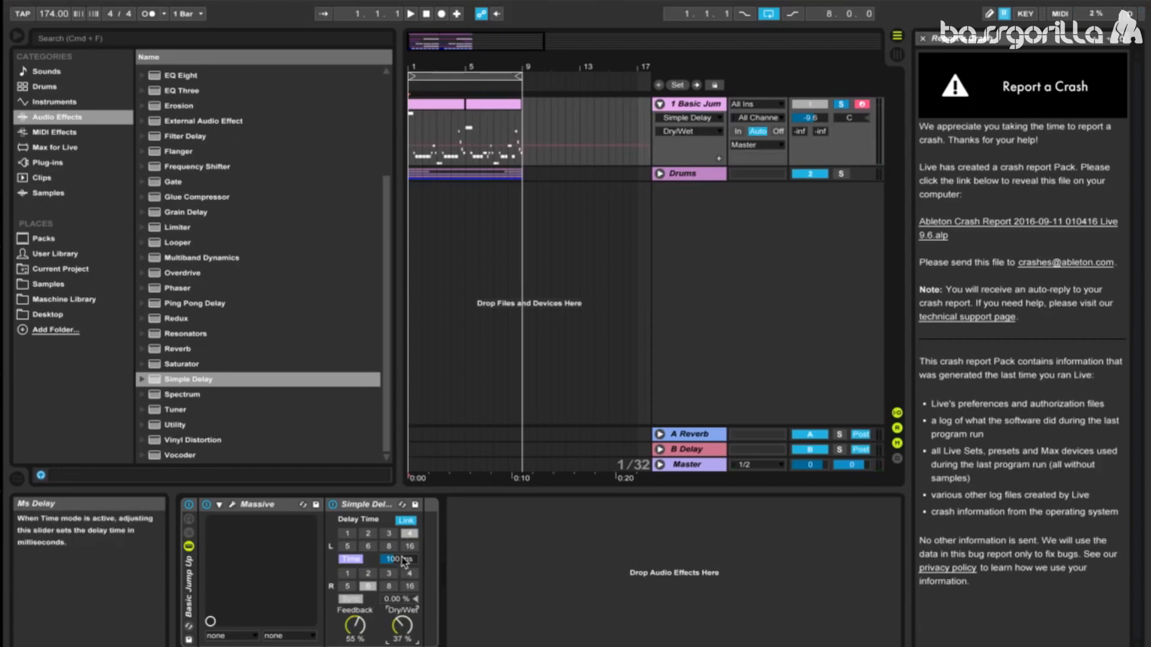
pyautogui.moveTo(404, 562); pyautogui.dragTo(403, 572)
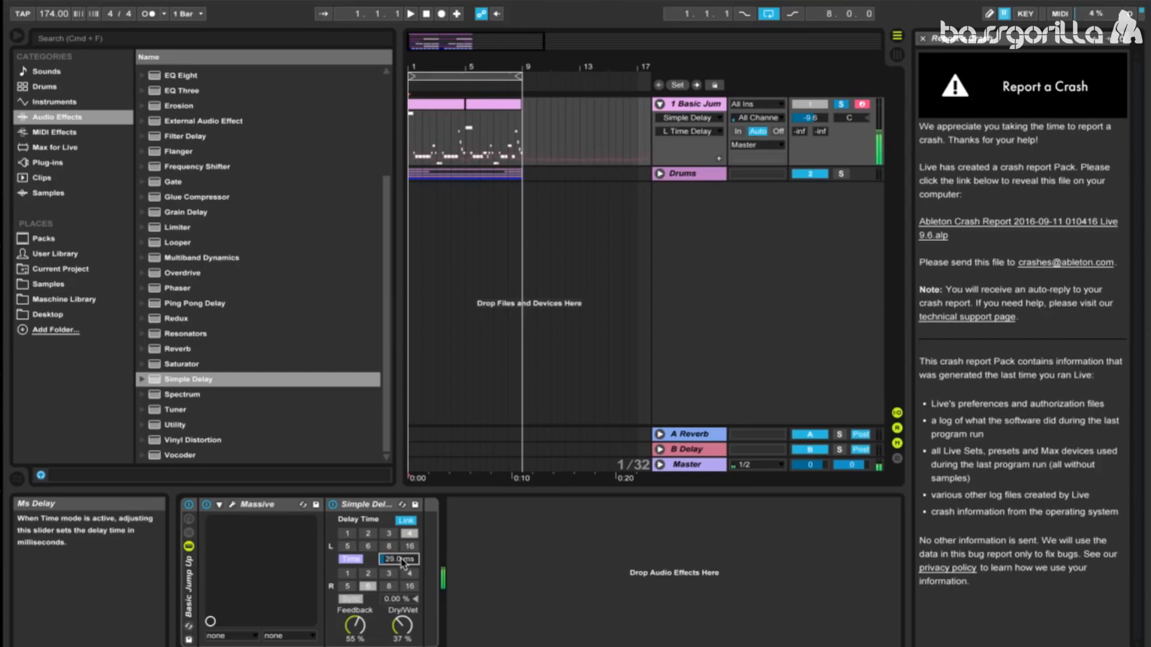
pyautogui.moveTo(402, 564); pyautogui.dragTo(402, 568)
# Step: Compare the sound with Simple Delay bypassed and active, leaving it active
pyautogui.click(333, 507)
pyautogui.click(334, 507)
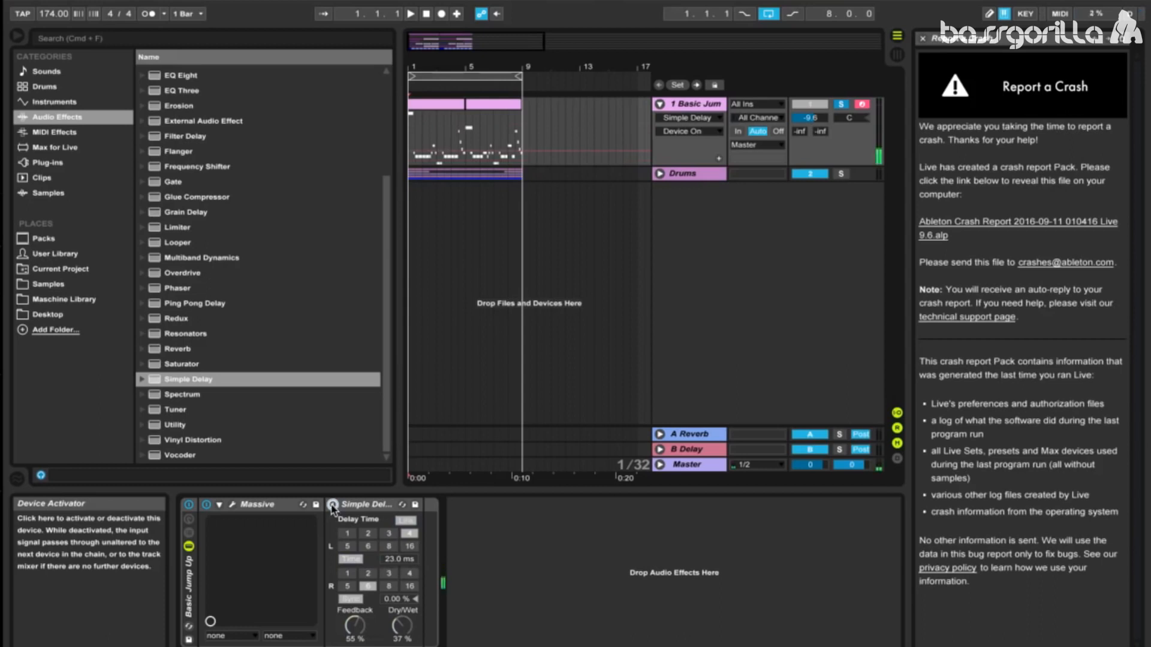
pyautogui.click(333, 507)
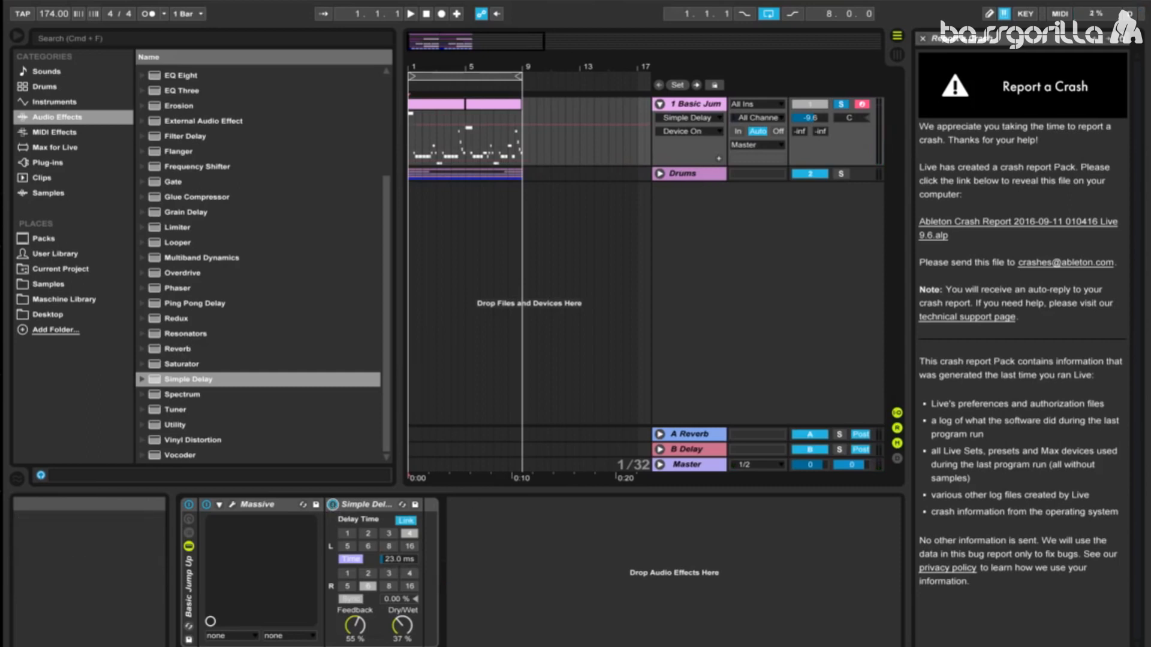
# Step: Add Reverb after Simple Delay with Chorus off and Lo Cut on, and set its input filter to 3.31 kHz with a bandwidth of 3.86
pyautogui.moveTo(191, 351); pyautogui.dragTo(396, 535)
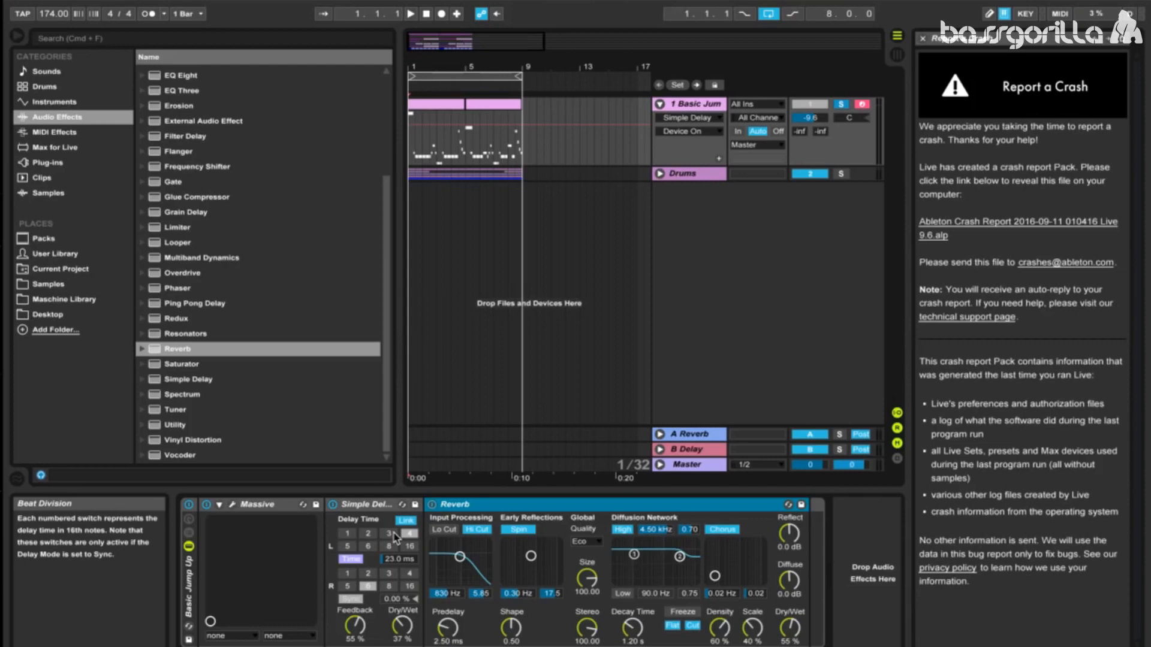
pyautogui.click(723, 530)
pyautogui.click(444, 529)
pyautogui.moveTo(447, 550); pyautogui.dragTo(478, 567)
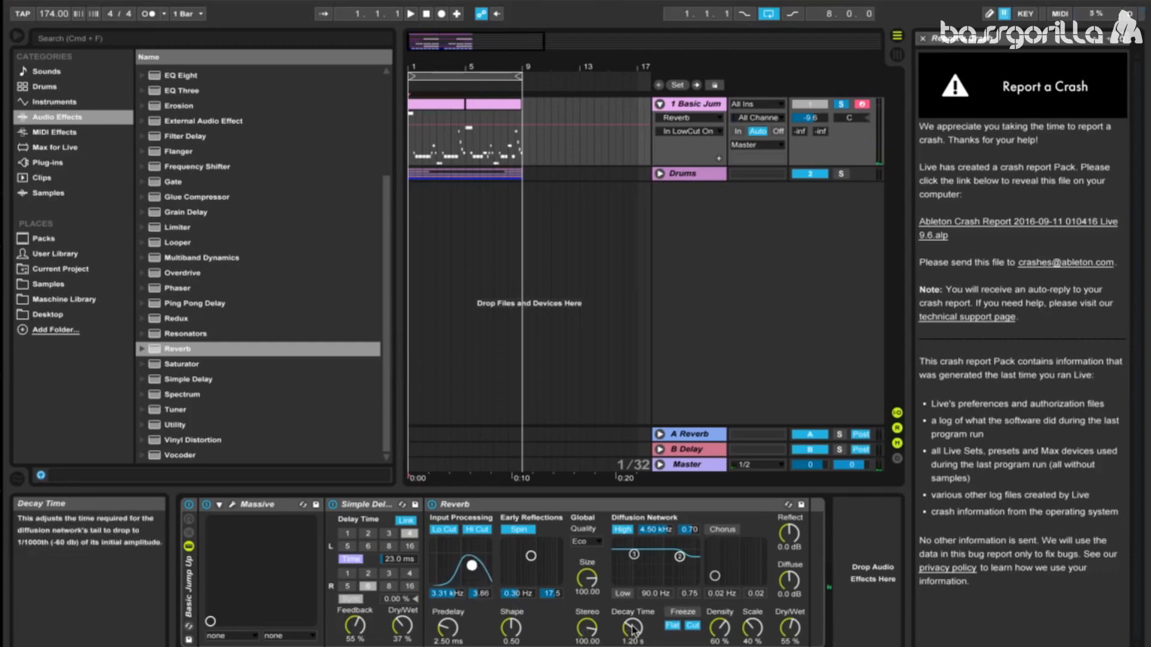
# Step: Set the Reverb's decay time to 567 ms and its dry/wet to 13%
pyautogui.moveTo(634, 631); pyautogui.dragTo(634, 646)
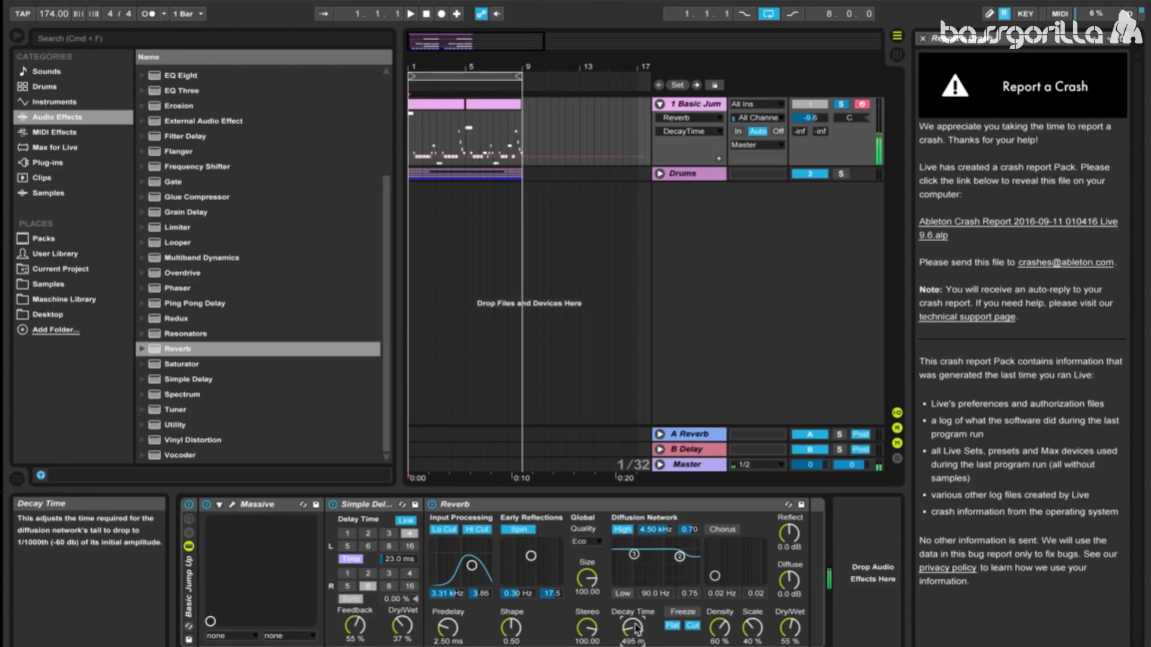
pyautogui.scroll(5, 637, 628)
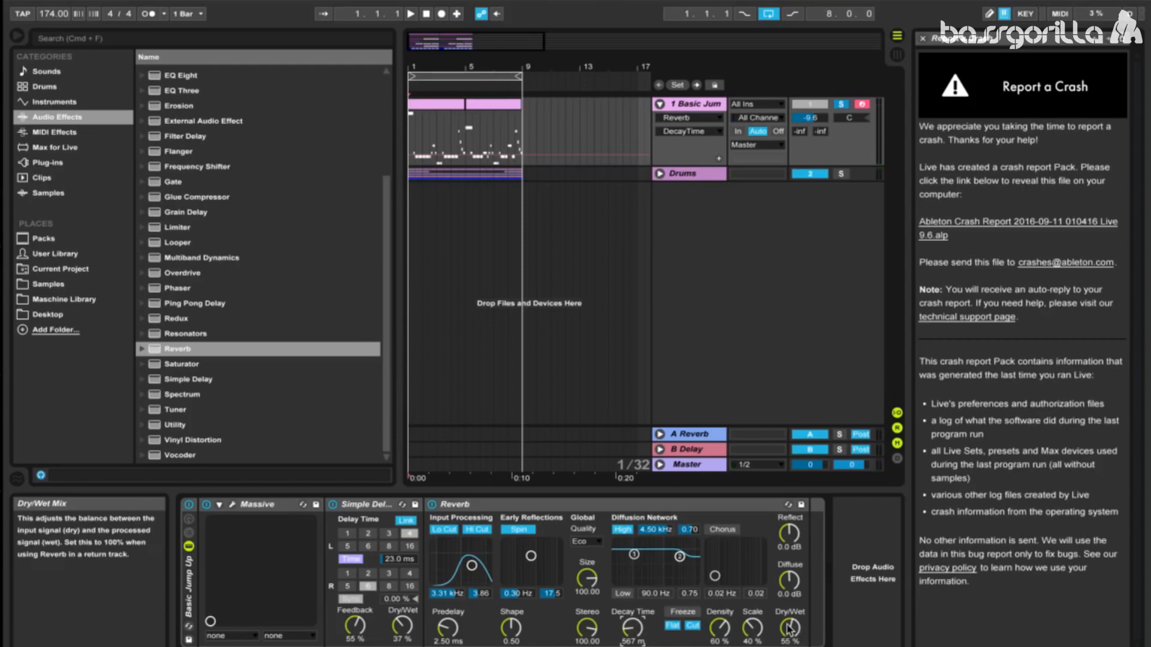
pyautogui.moveTo(789, 630); pyautogui.dragTo(789, 646)
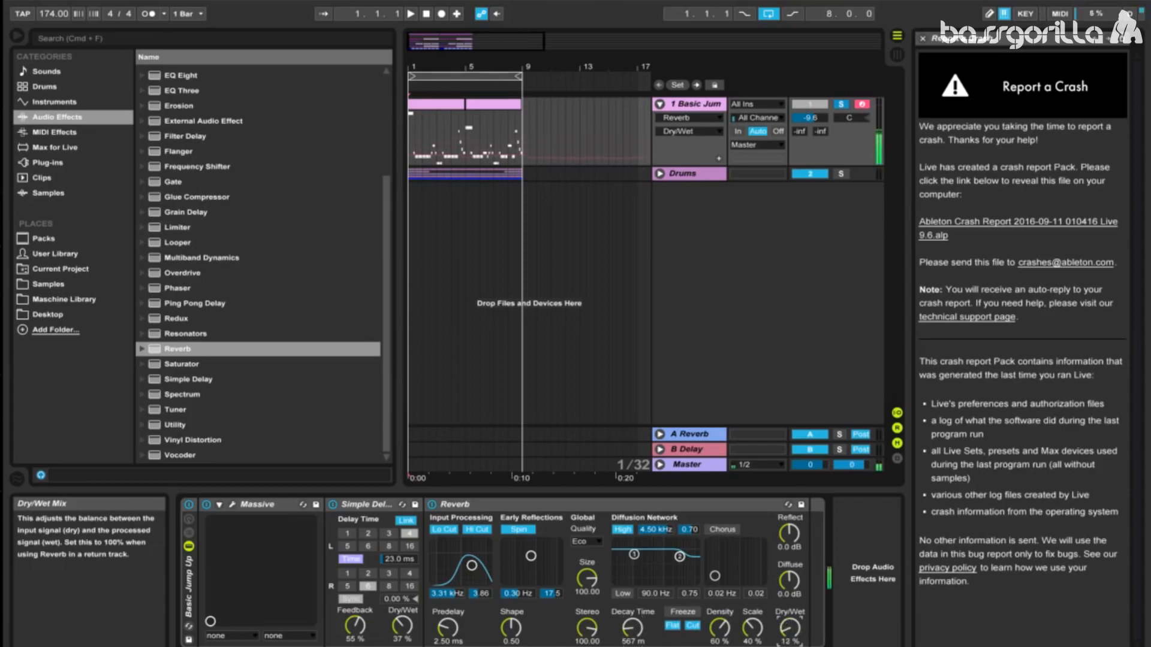
# Step: Add the Multiband Dynamics OTT preset after the Reverb and set its amount to 45%
pyautogui.click(151, 259)
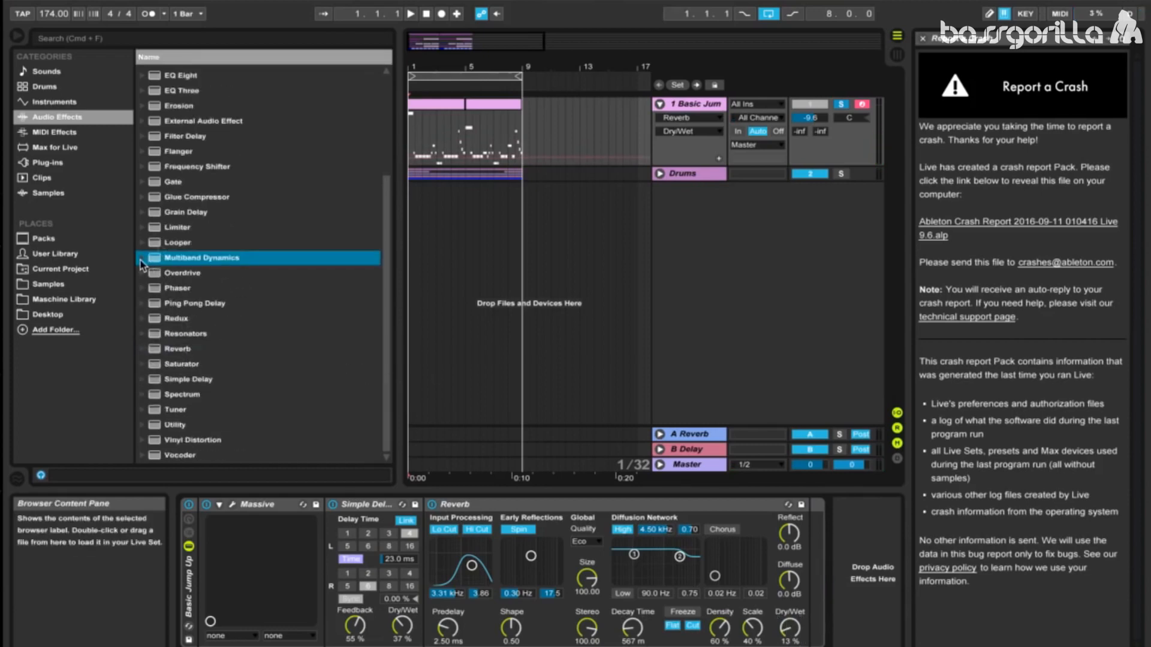
pyautogui.click(141, 259)
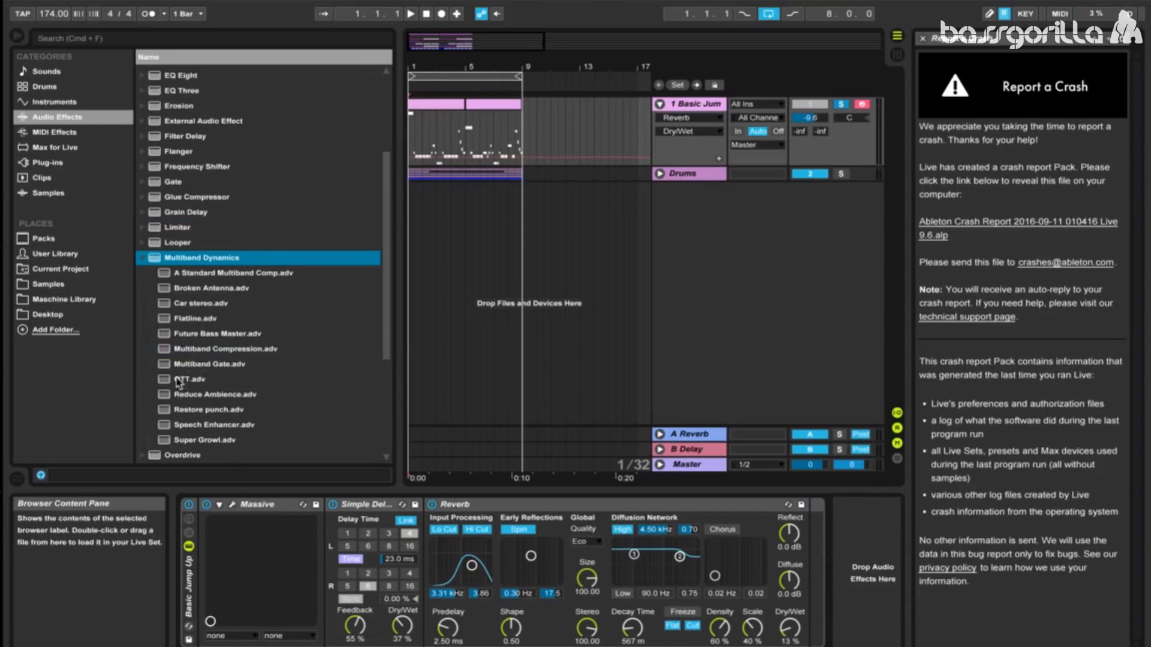
pyautogui.doubleClick(177, 379)
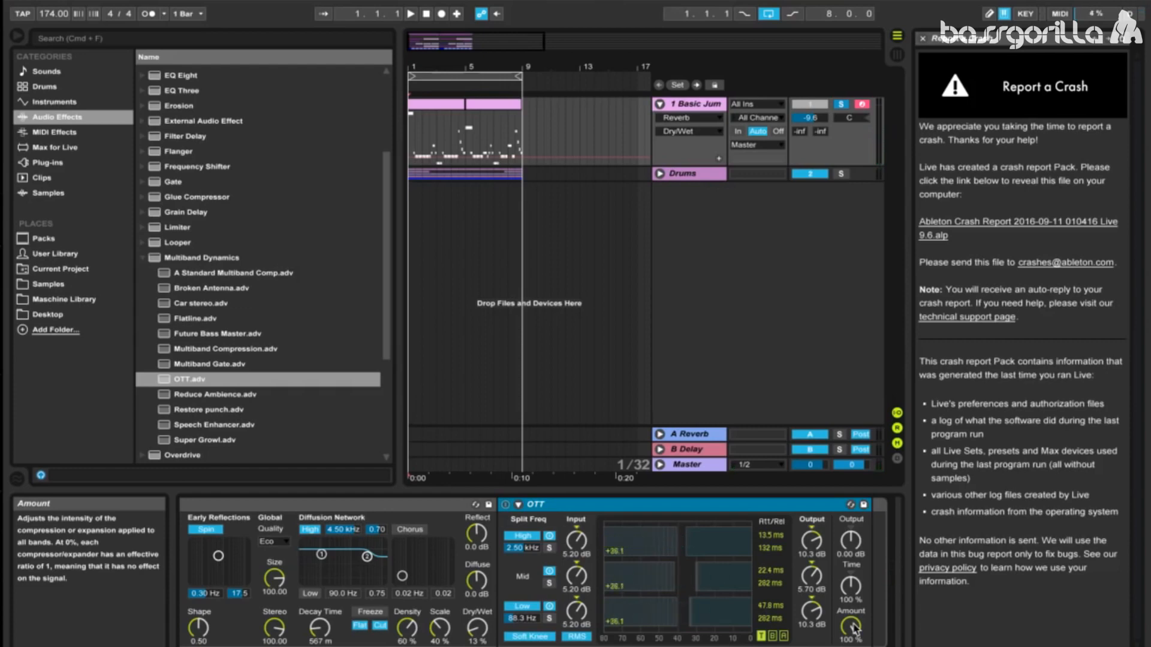
pyautogui.moveTo(854, 630); pyautogui.dragTo(853, 645)
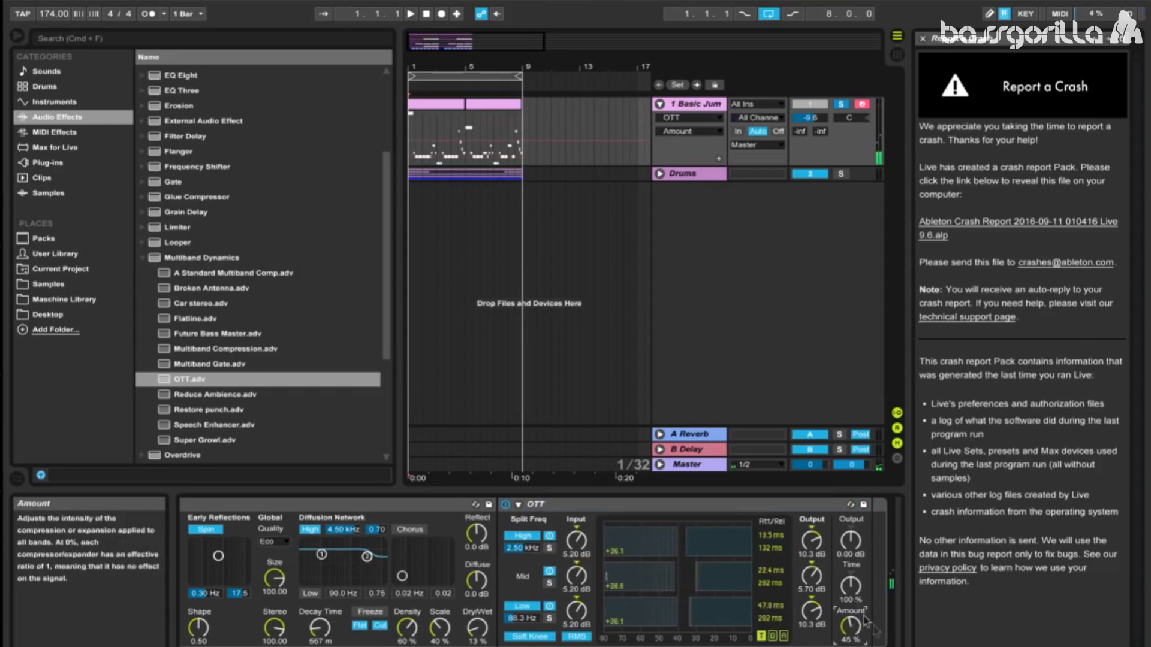
# Step: Add EQ Eight after OTT and notch band 2 at 432 Hz with -15 dB gain and a Q of 12.9
pyautogui.hscroll(3, 848, 576)
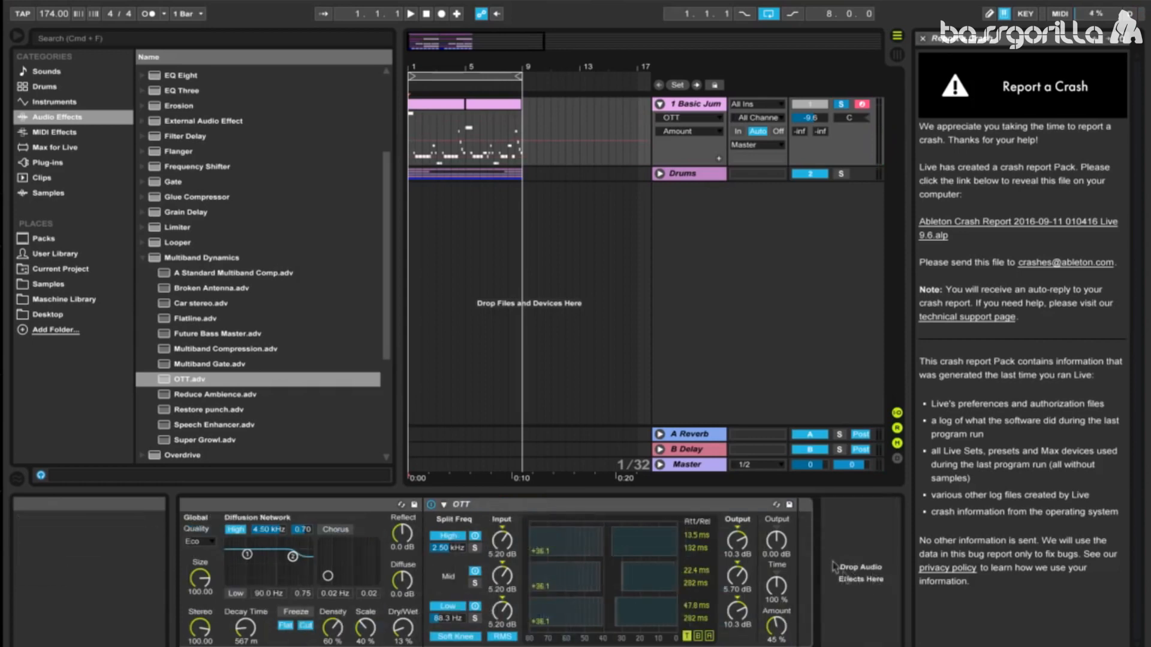
pyautogui.scroll(4, 318, 159)
pyautogui.moveTo(166, 152); pyautogui.dragTo(760, 538)
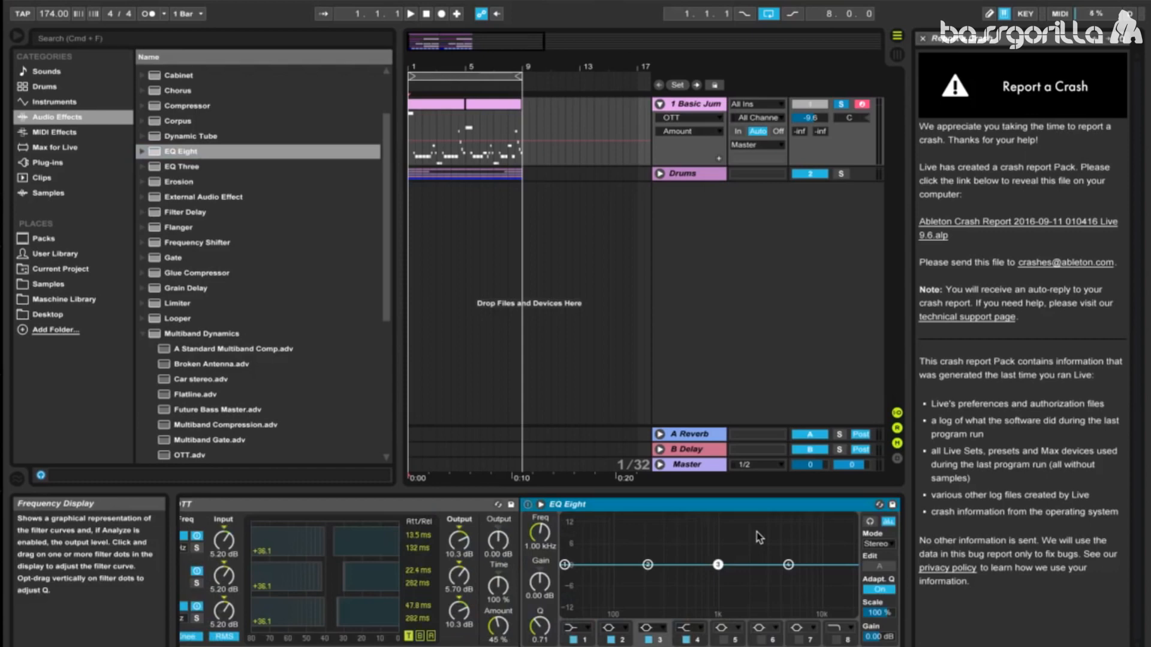
pyautogui.click(622, 639)
pyautogui.moveTo(546, 532); pyautogui.dragTo(546, 533)
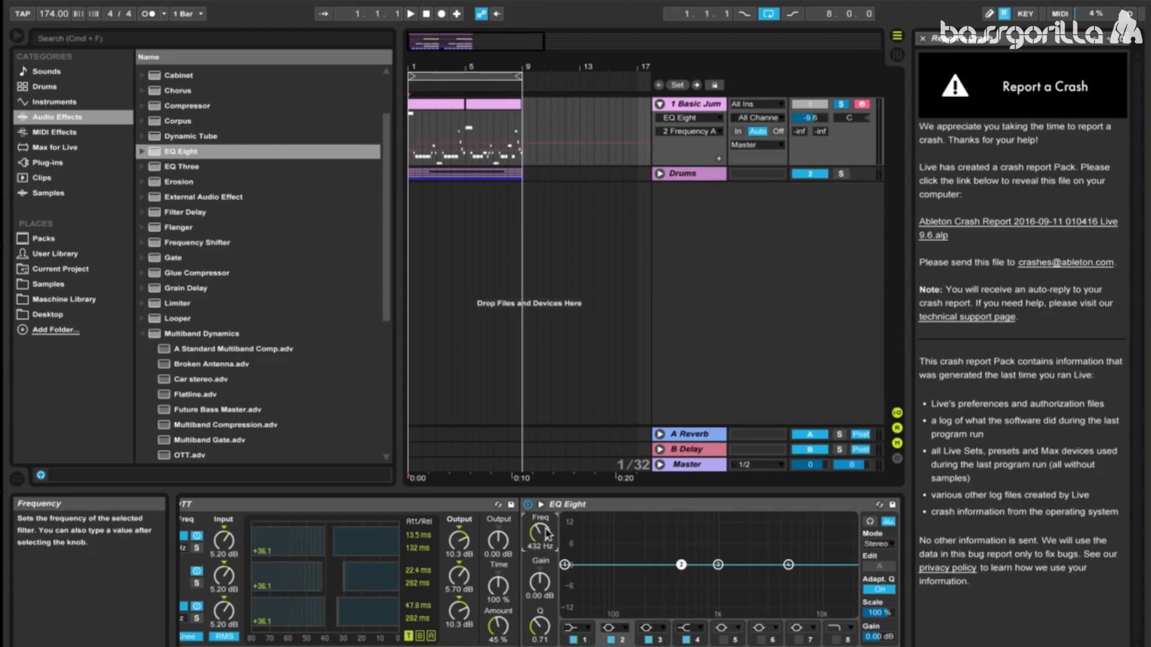
pyautogui.click(541, 585)
pyautogui.moveTo(540, 581); pyautogui.dragTo(540, 599)
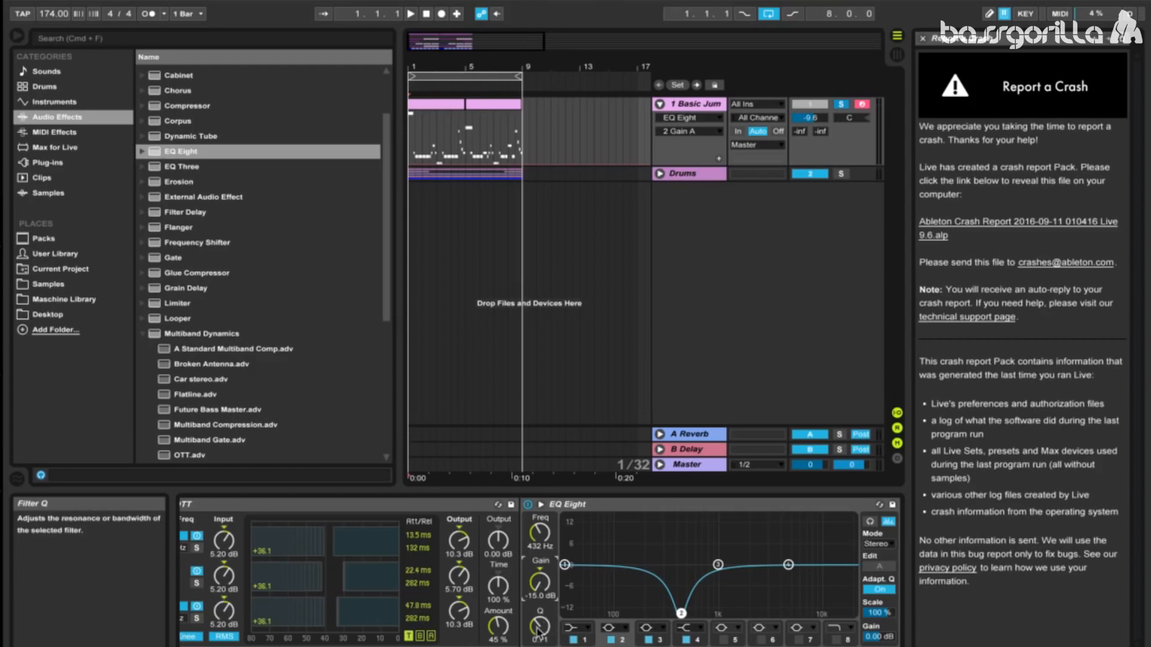
pyautogui.moveTo(538, 629); pyautogui.dragTo(539, 603)
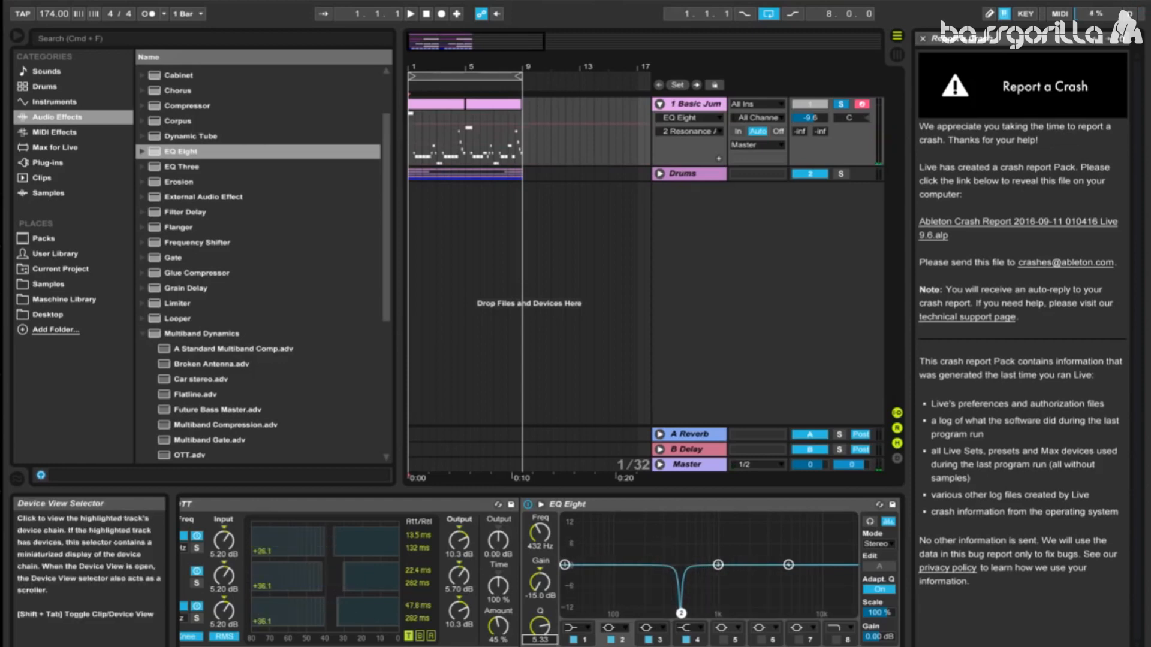
pyautogui.write('12.9')
pyautogui.press('Return')
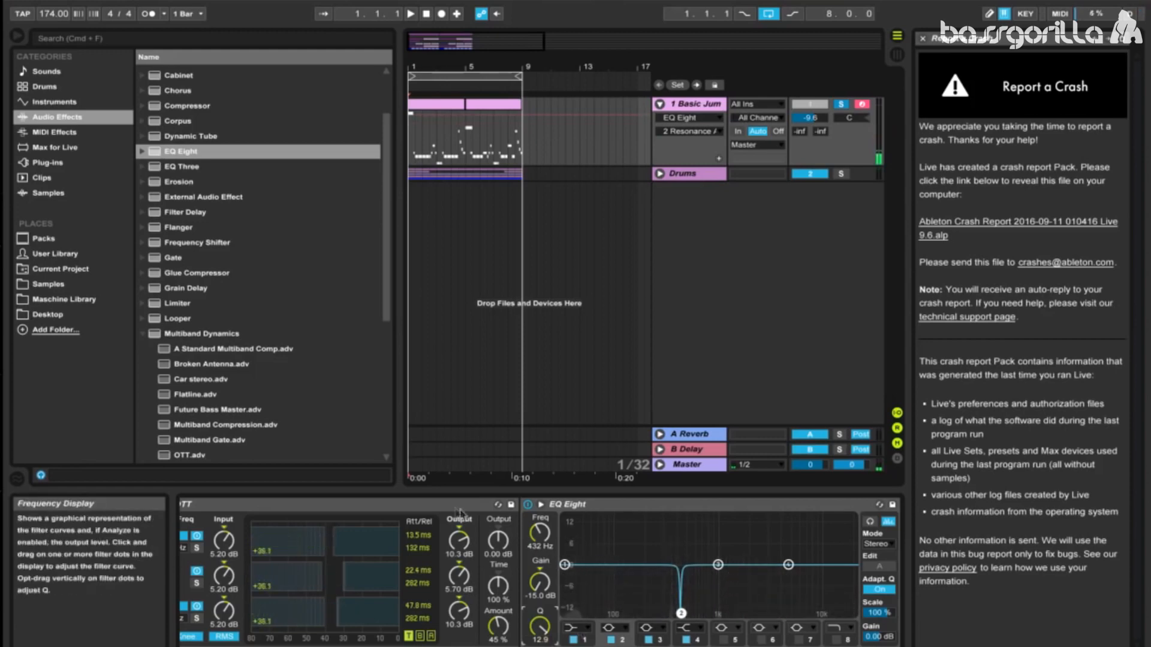
# Step: Notch band 3 of EQ Eight at 539 Hz with -15 dB gain and a Q of 9.31
pyautogui.click(660, 639)
pyautogui.click(540, 532)
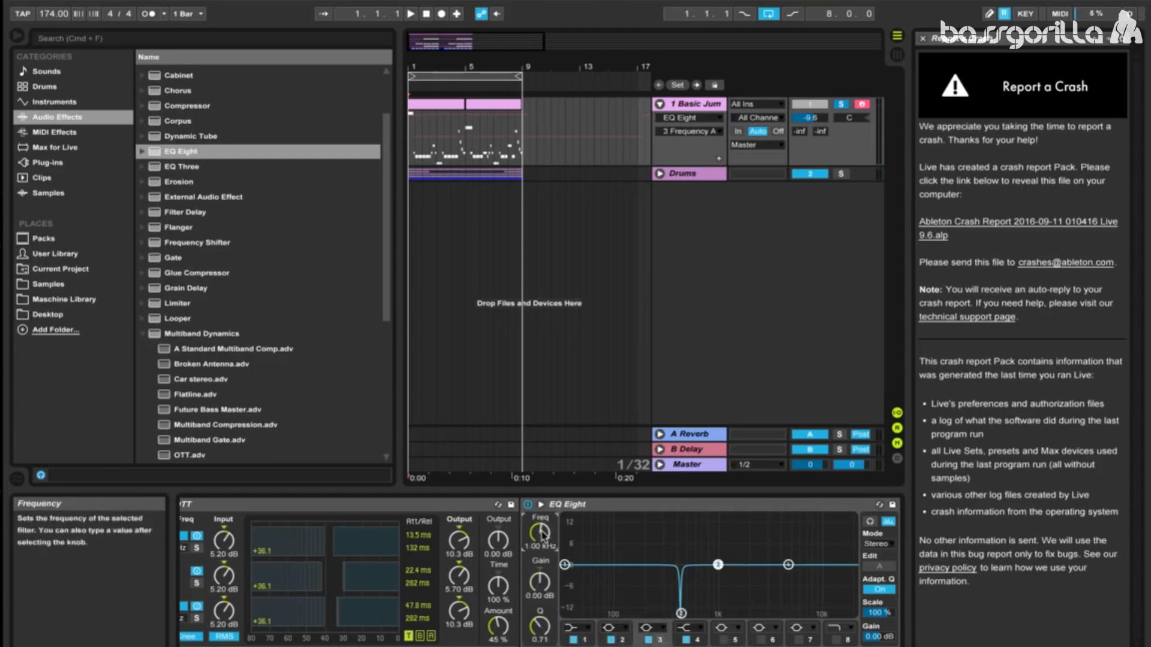
pyautogui.write('539')
pyautogui.press('Return')
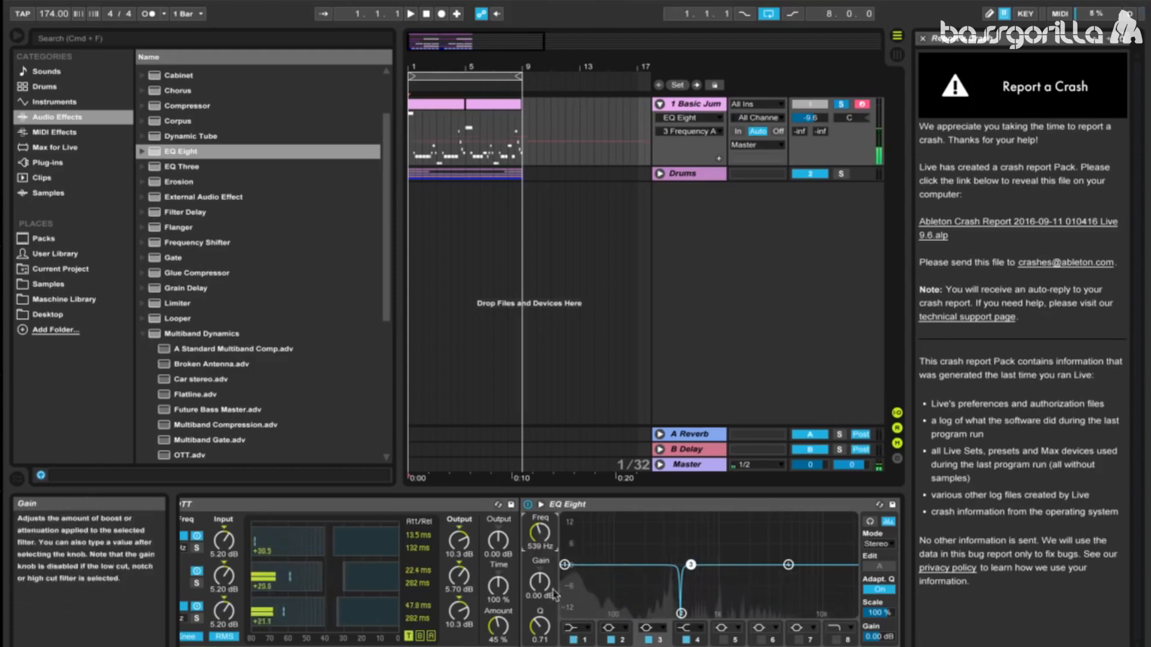
pyautogui.moveTo(540, 582); pyautogui.dragTo(558, 644)
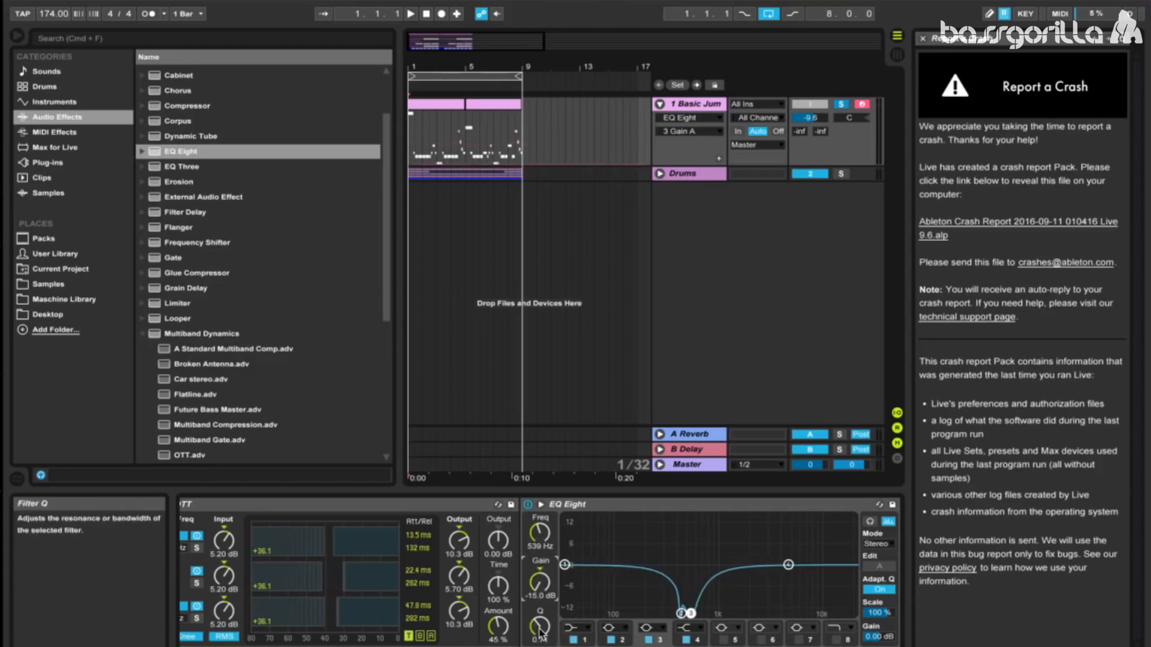
pyautogui.moveTo(540, 631); pyautogui.dragTo(541, 563)
pyautogui.write('9')
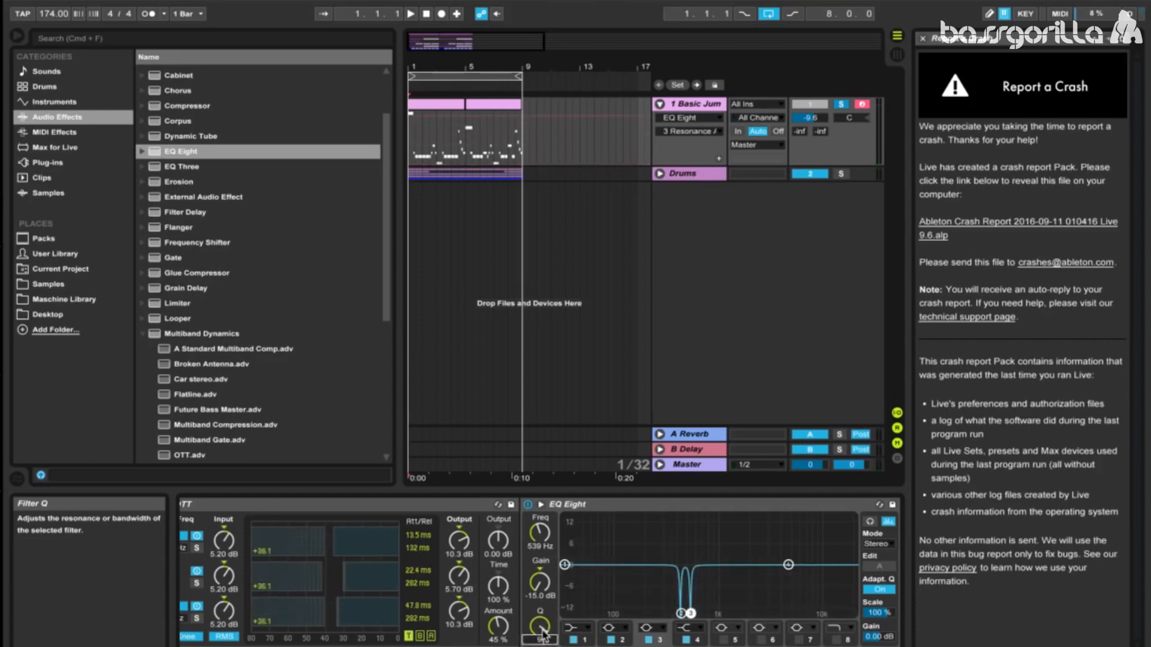
pyautogui.write('.31')
pyautogui.press('Return')
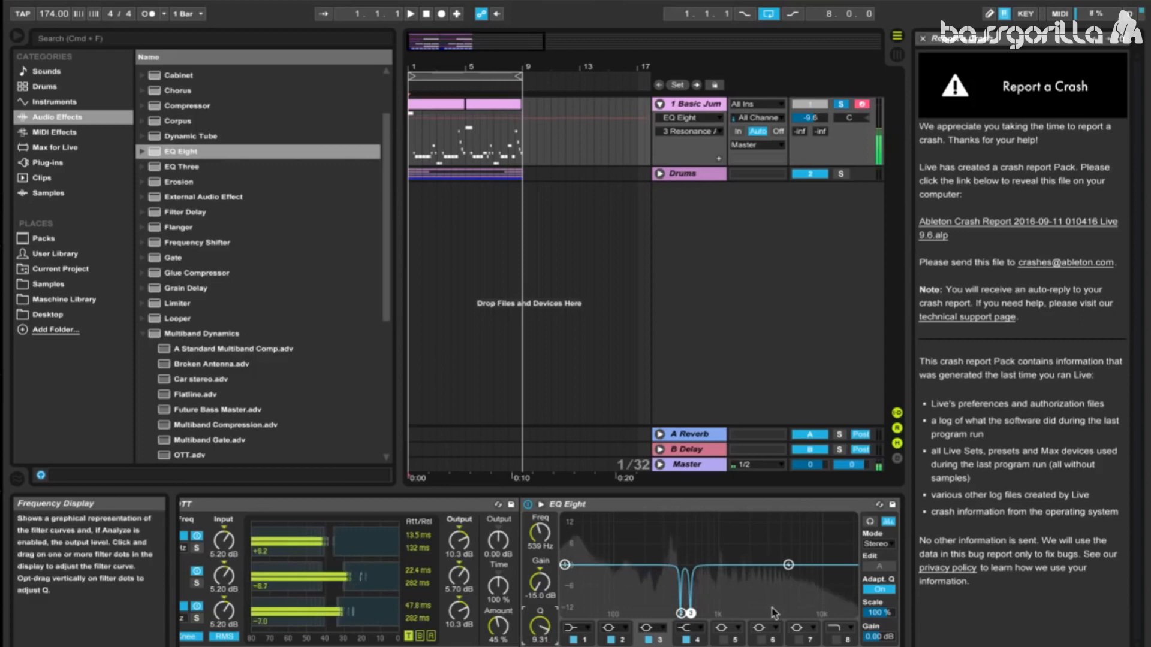
# Step: Enable band 5 as a bell cut at 483 Hz with -15 dB gain and a Q of 9.31, and compare EQ Eight bypassed and active
pyautogui.click(741, 643)
pyautogui.click(724, 639)
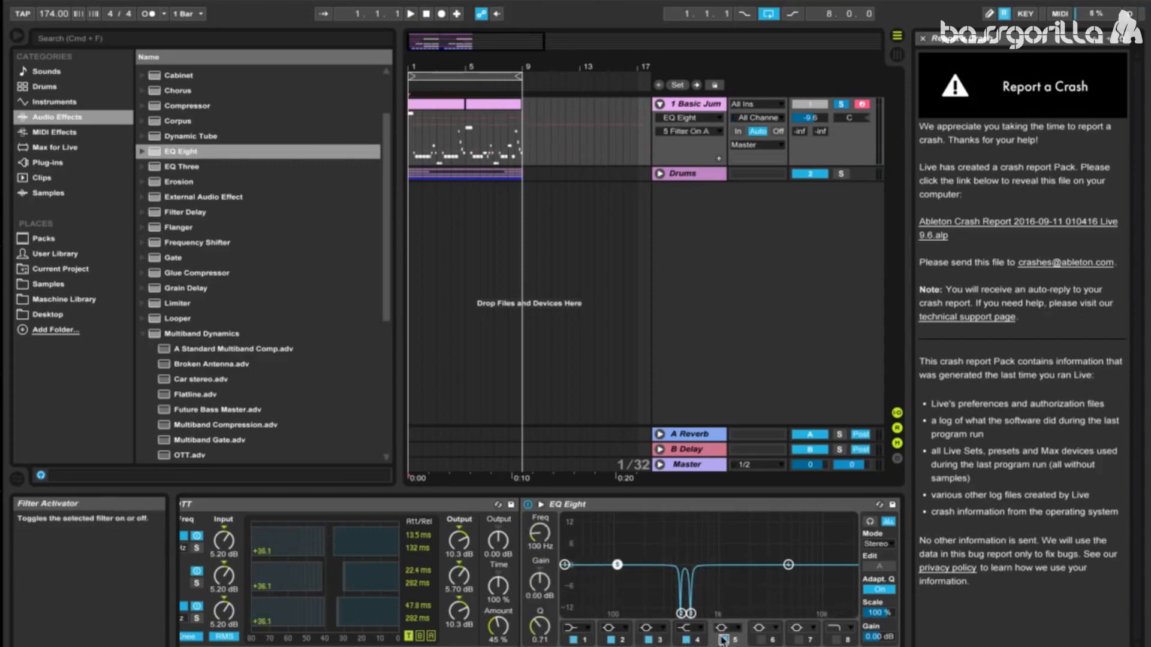
pyautogui.click(737, 627)
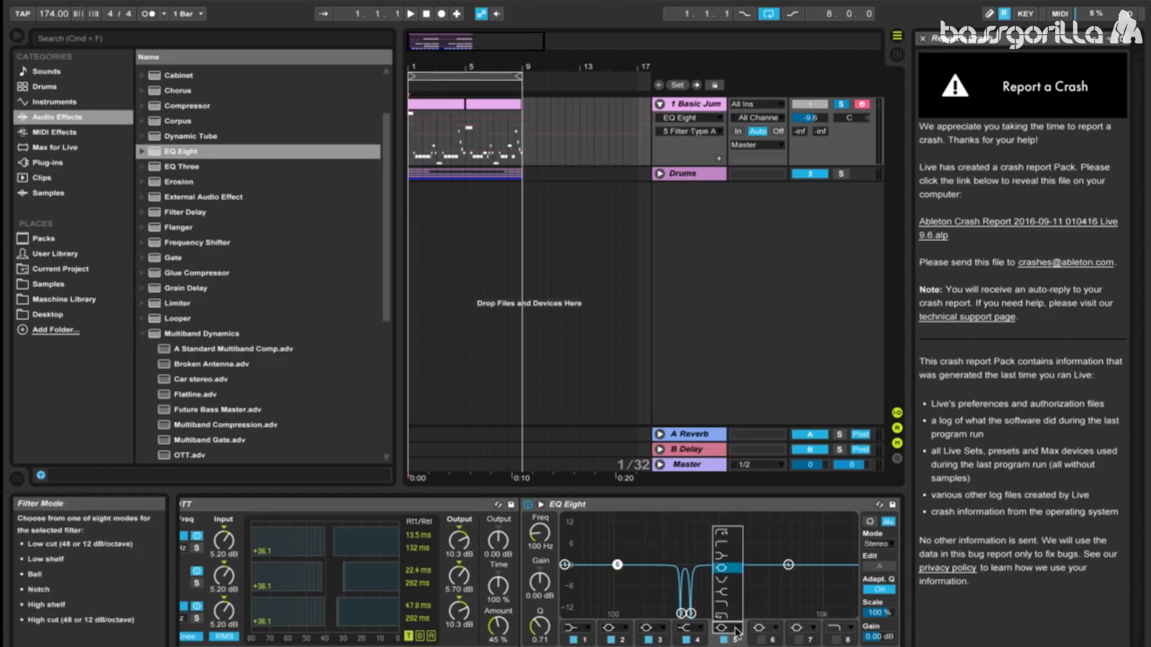
pyautogui.click(743, 633)
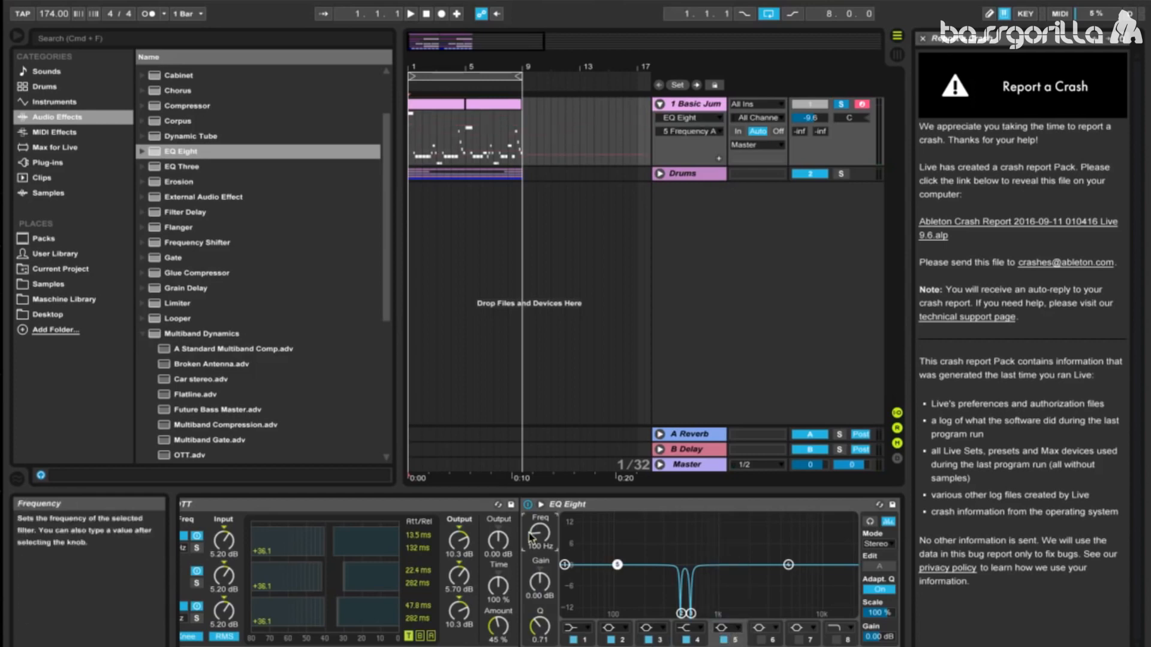
pyautogui.write('48')
pyautogui.write('3')
pyautogui.press('Return')
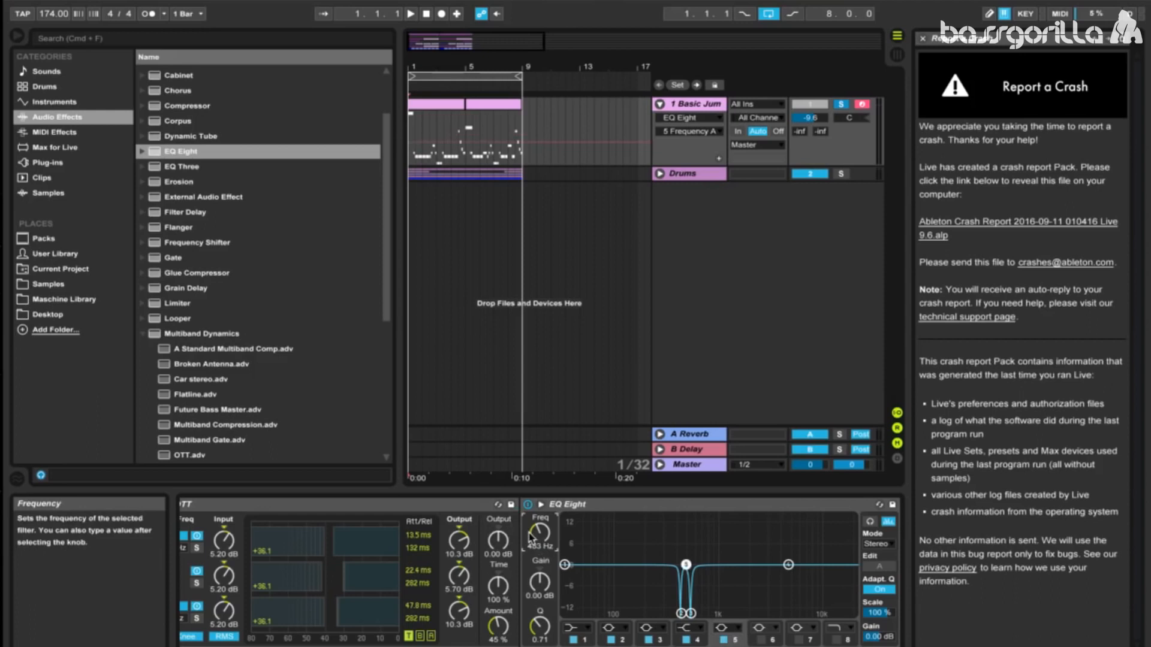
pyautogui.click(541, 583)
pyautogui.moveTo(542, 583); pyautogui.dragTo(552, 610)
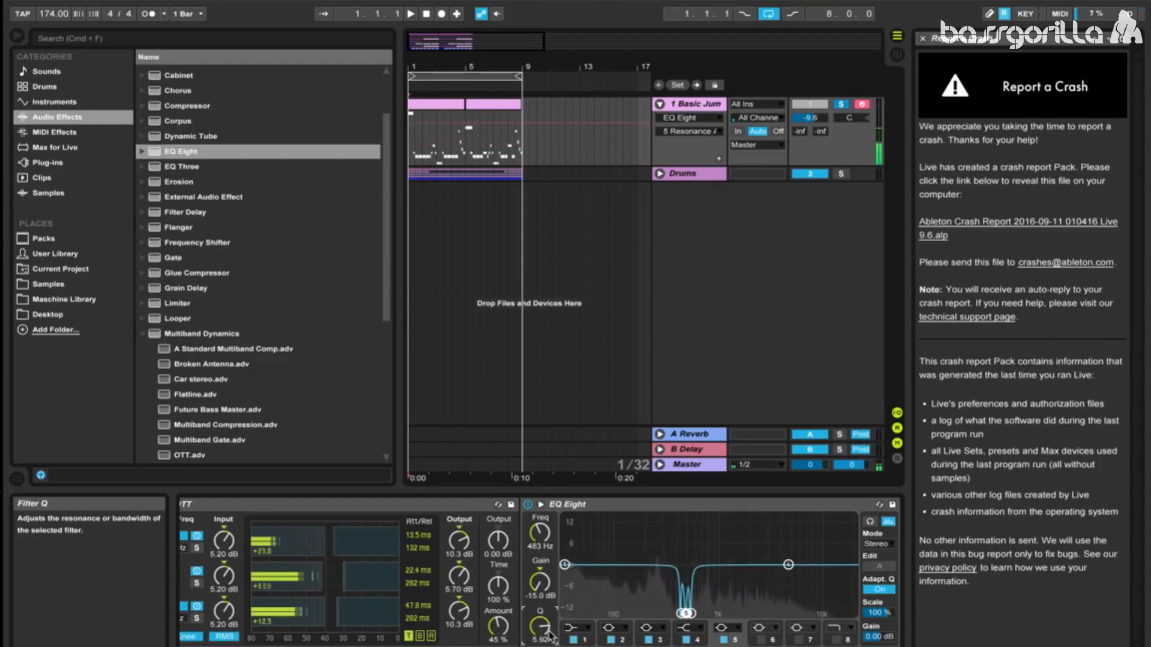
pyautogui.moveTo(550, 633); pyautogui.dragTo(549, 625)
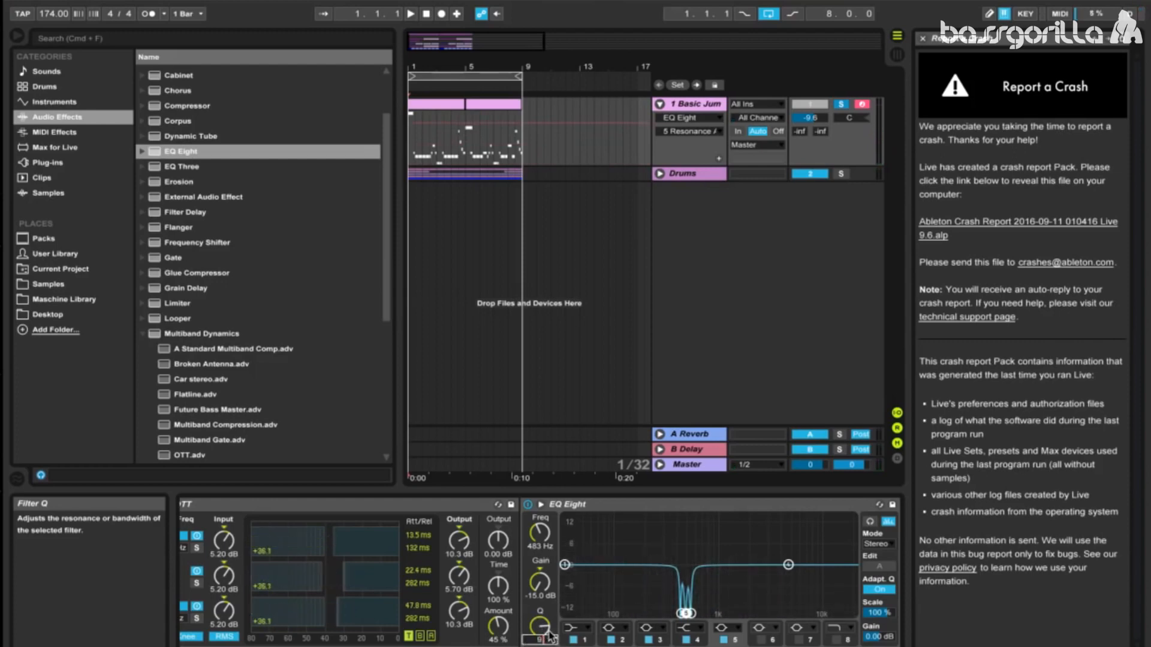
pyautogui.click(528, 506)
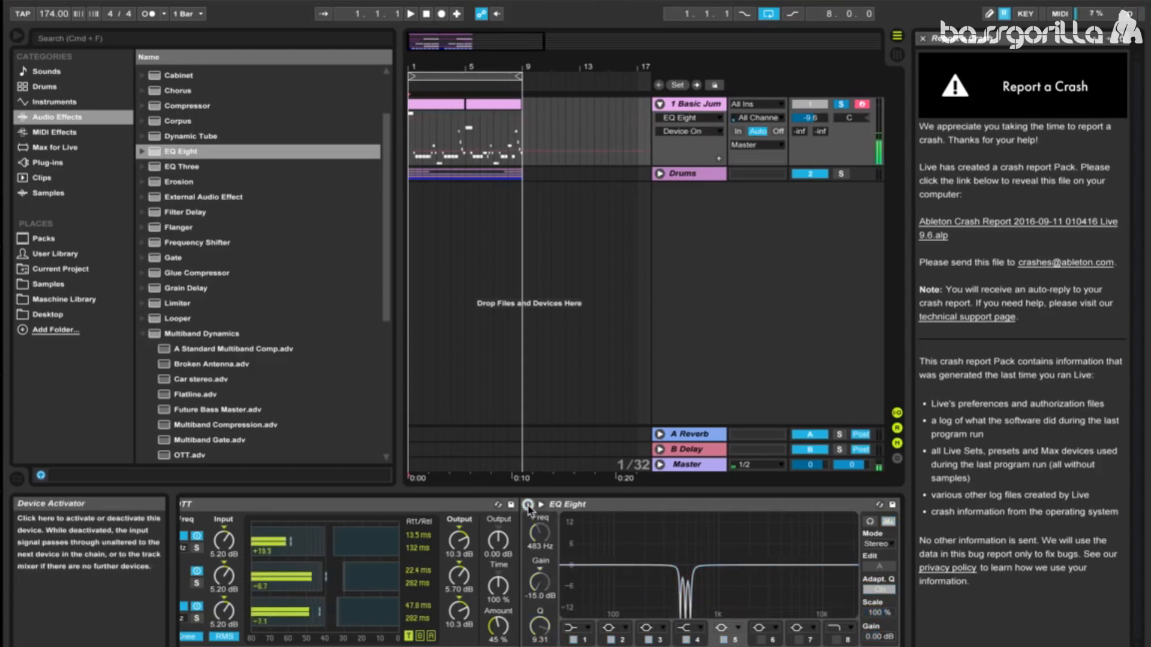
pyautogui.click(528, 506)
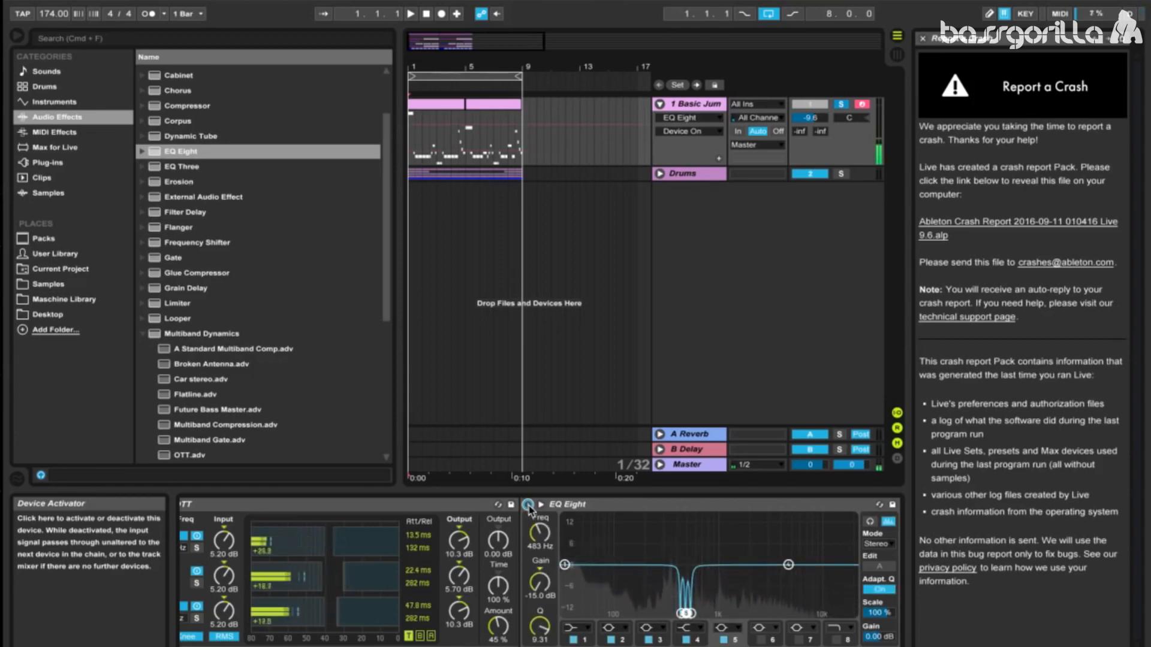
# Step: Set EQ Eight's band 4 high shelf to 5.38 kHz with a gain of 2.11 dB
pyautogui.click(703, 643)
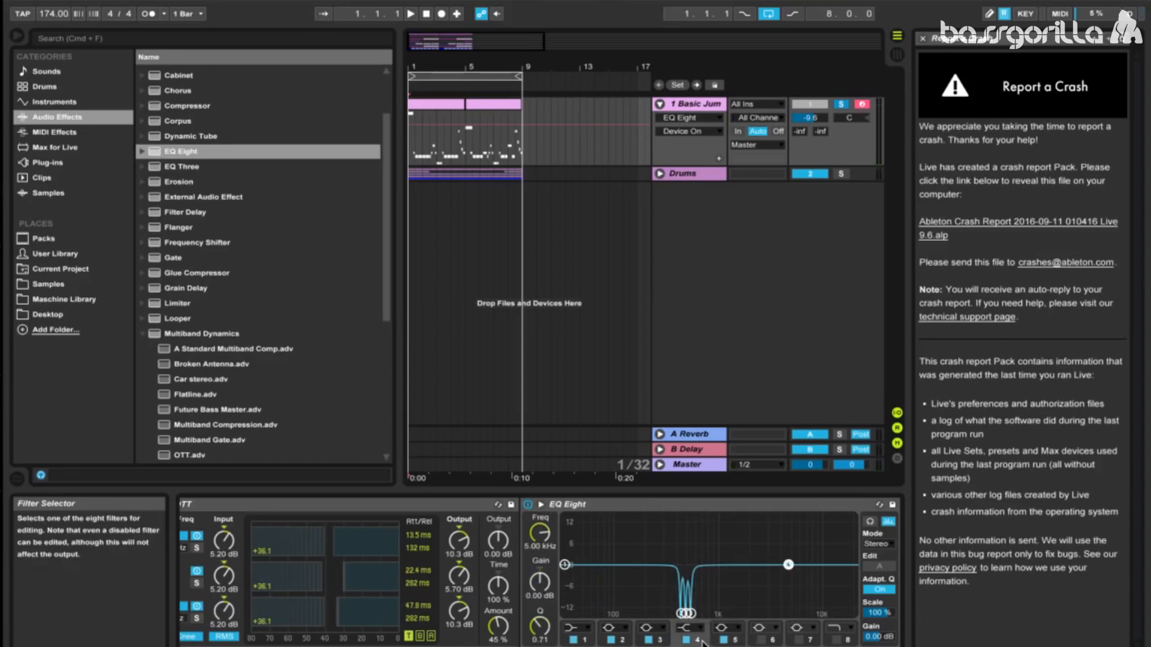
pyautogui.click(540, 535)
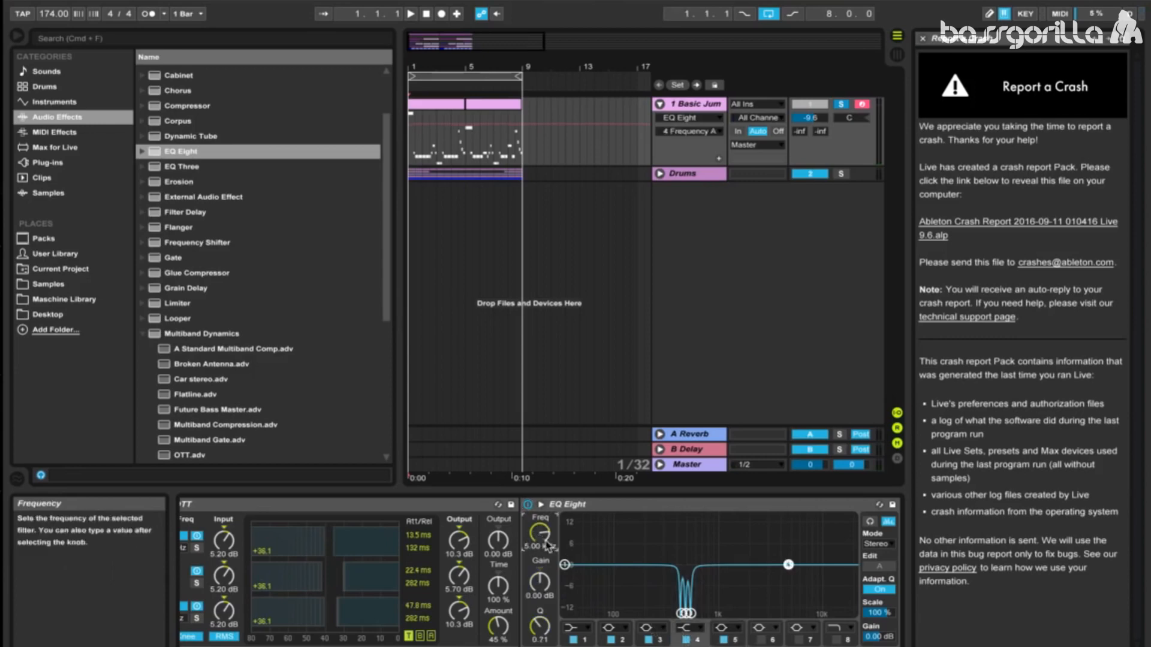
pyautogui.moveTo(543, 537); pyautogui.dragTo(543, 533)
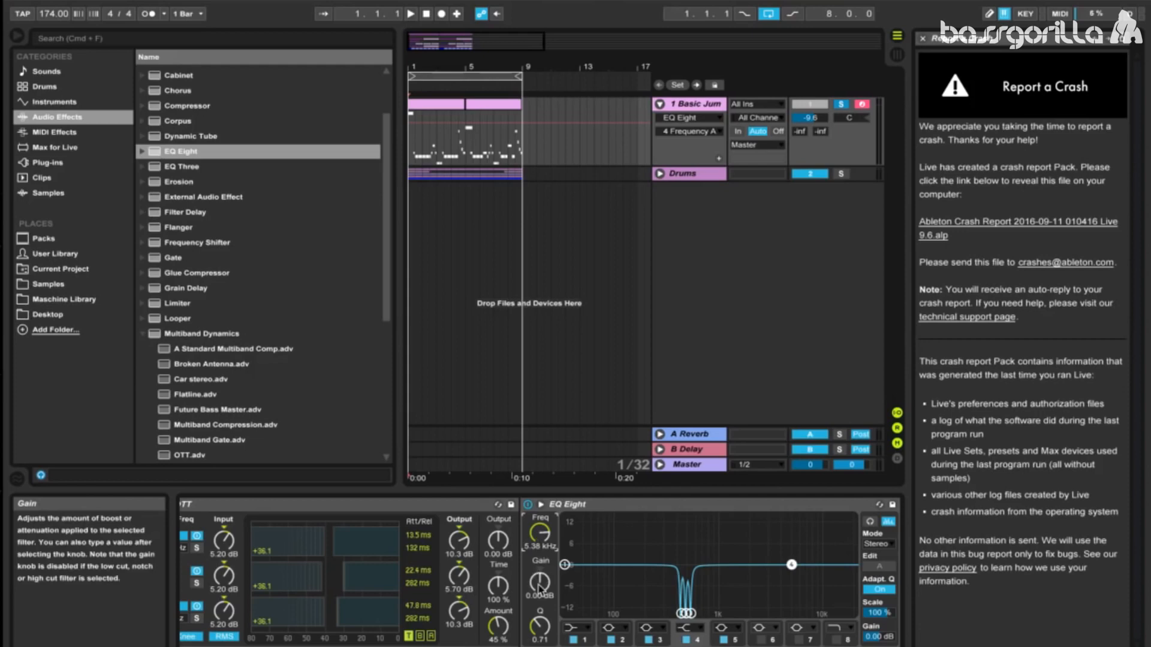
pyautogui.moveTo(538, 590); pyautogui.dragTo(539, 577)
pyautogui.write('2.11')
pyautogui.press('Return')
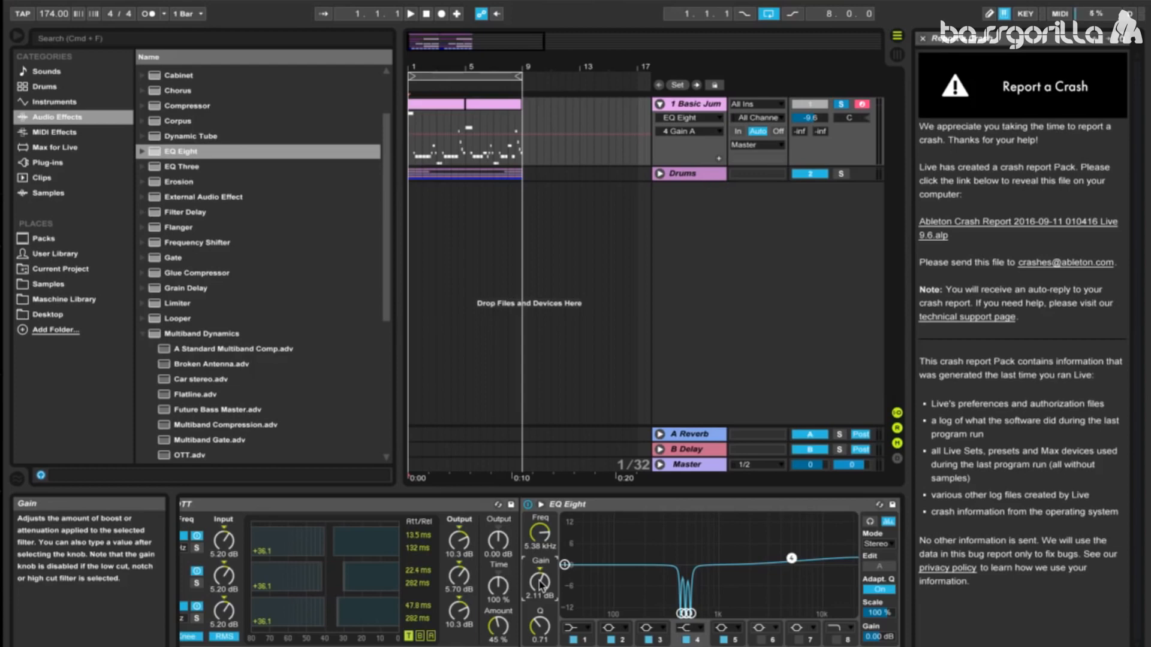
# Step: Add the ClipShifter VST plug-in after EQ Eight and raise its input gain
pyautogui.click(54, 132)
pyautogui.click(48, 163)
pyautogui.scroll(5, 161, 181)
pyautogui.click(142, 72)
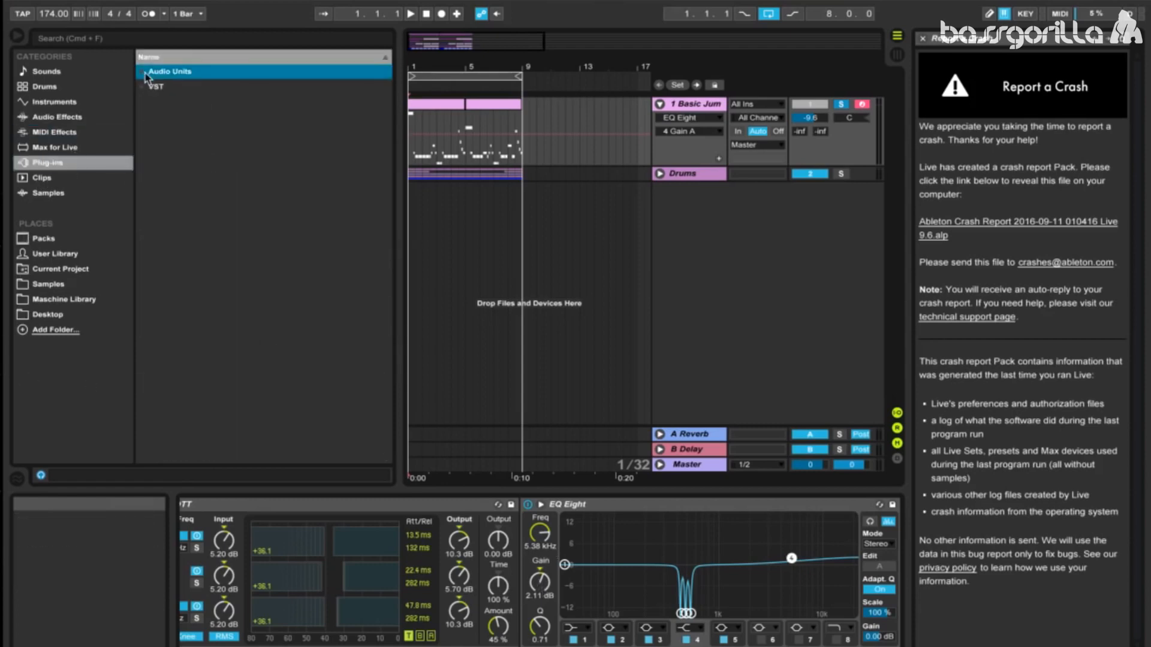
pyautogui.click(145, 88)
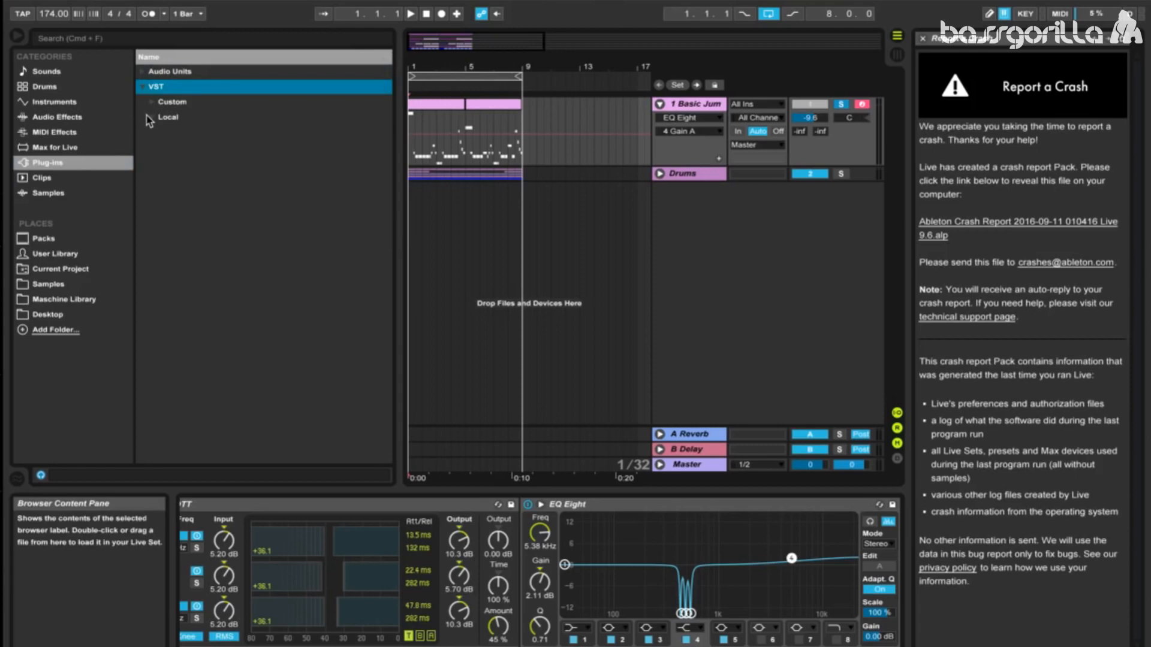
pyautogui.click(148, 117)
pyautogui.moveTo(197, 254); pyautogui.dragTo(887, 529)
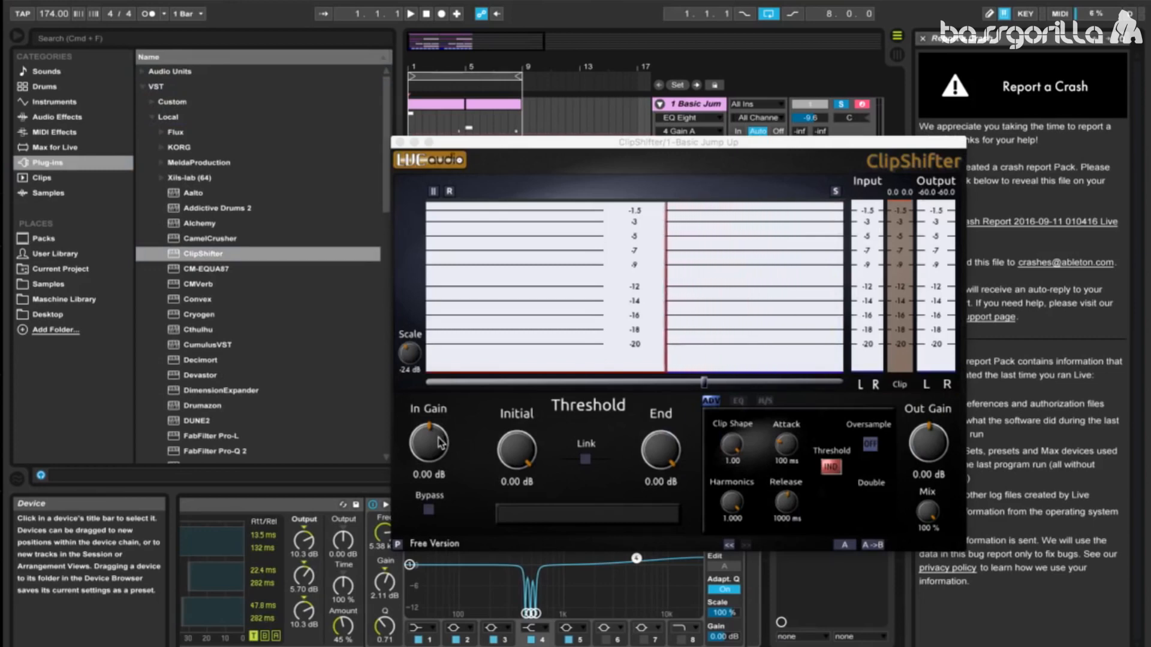
pyautogui.moveTo(441, 444); pyautogui.dragTo(441, 406)
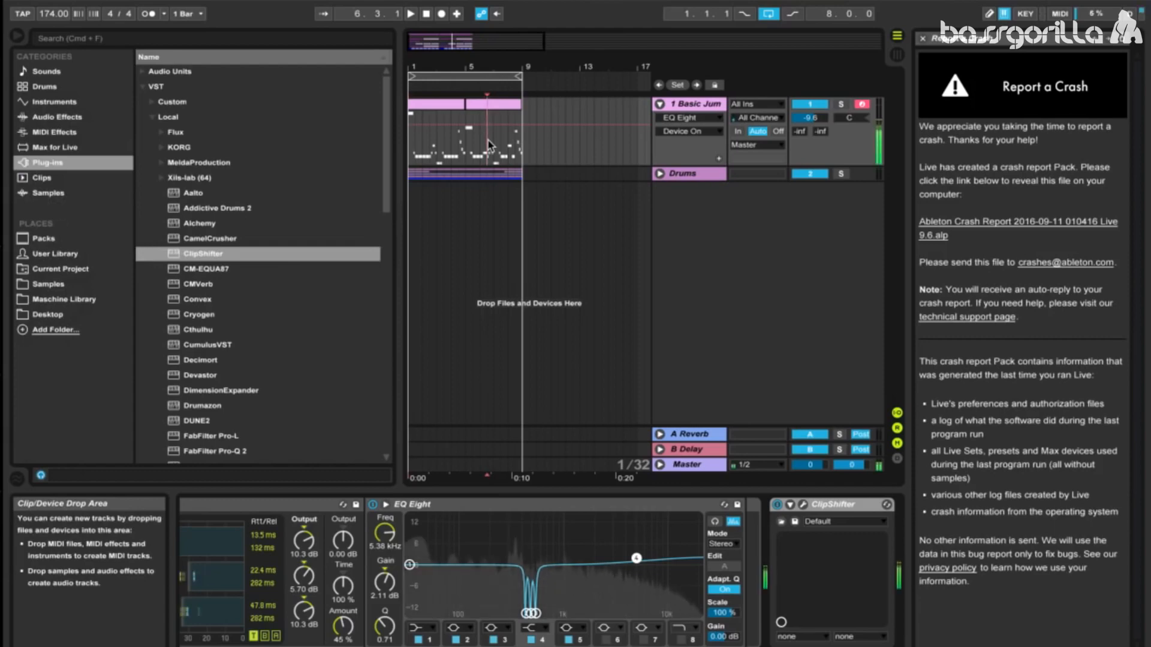
# Step: Open the Massive editor at the start of the device chain to review the patch and its Comb filter pitch
pyautogui.click(834, 505)
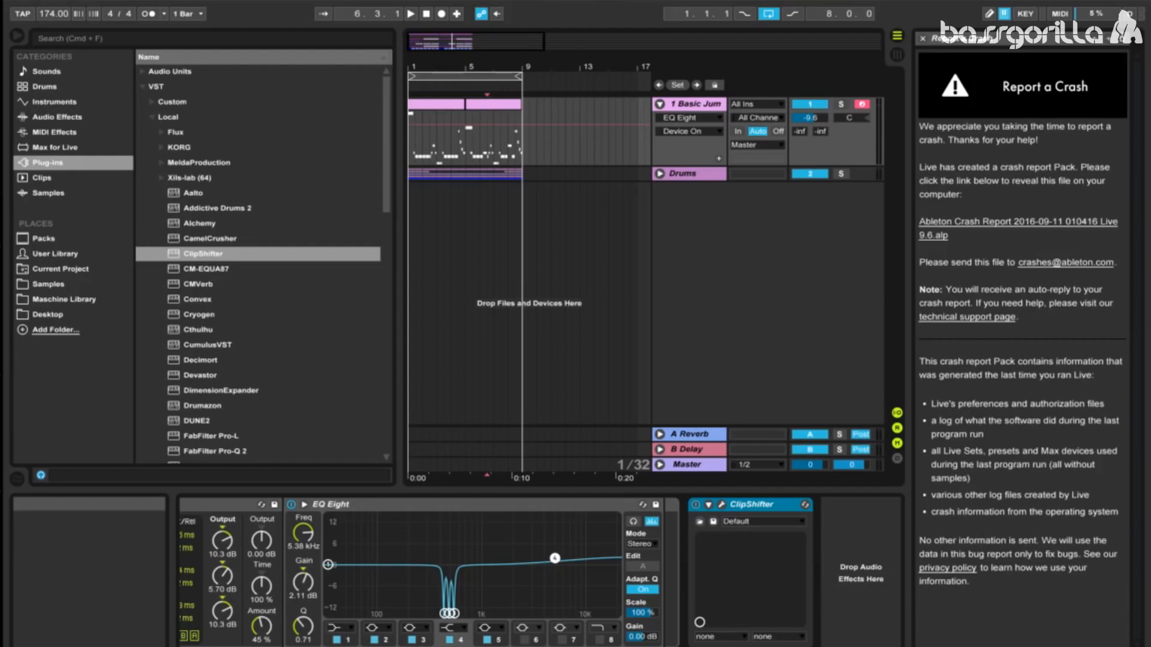
pyautogui.hscroll(-15, 540, 572)
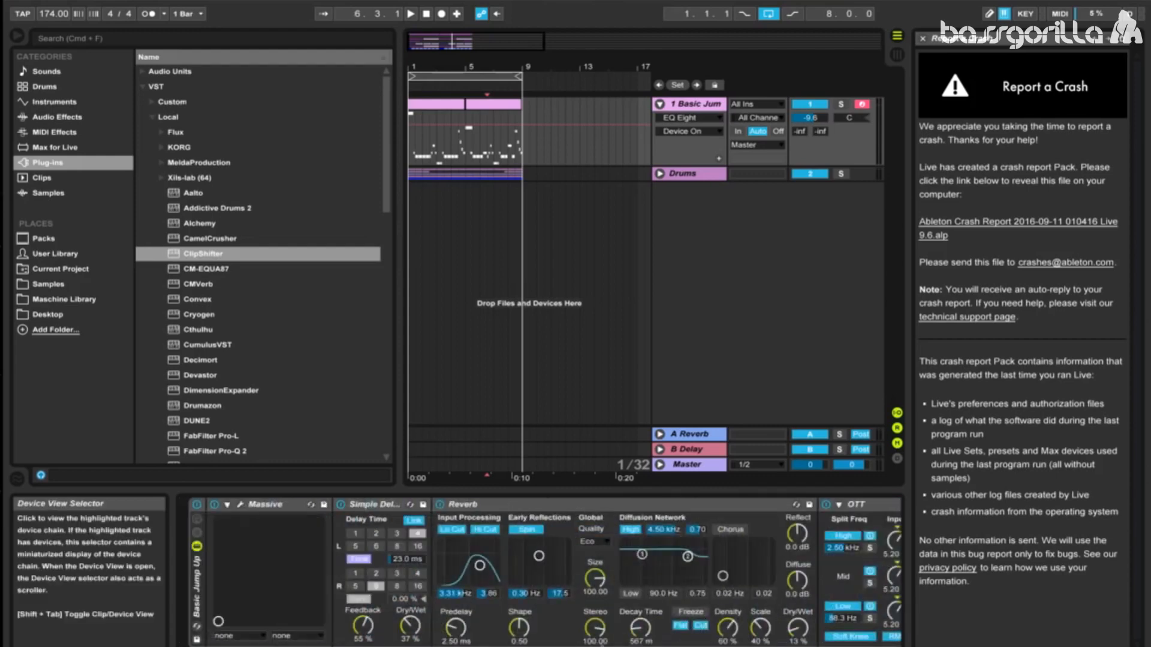
pyautogui.click(241, 507)
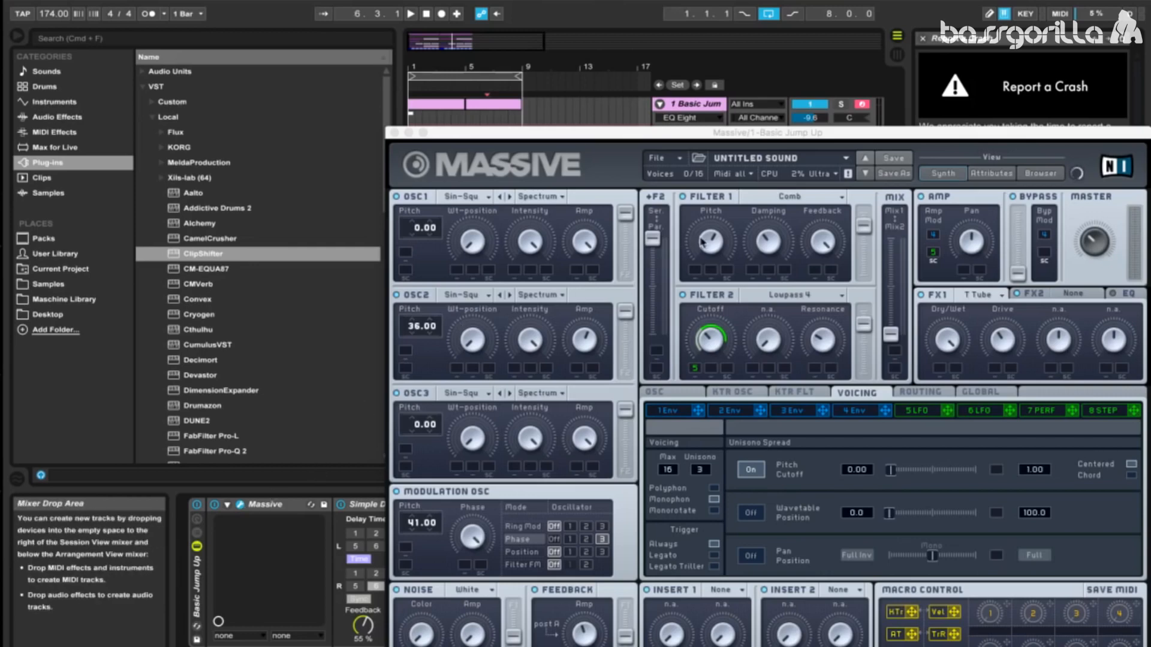
pyautogui.click(711, 254)
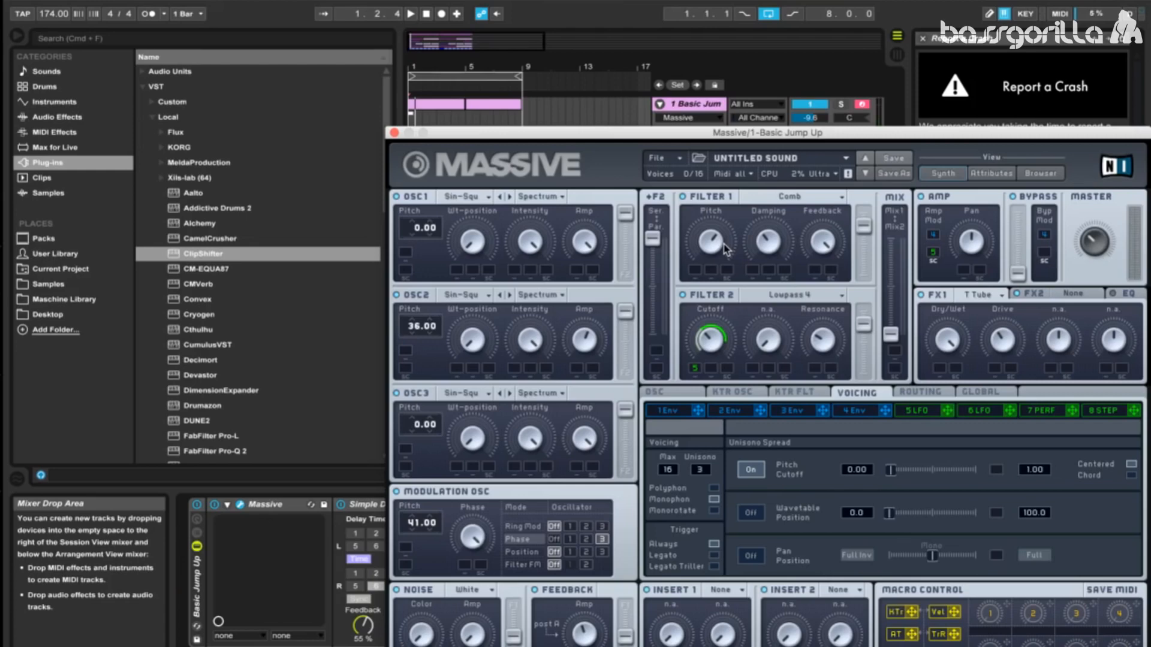
# Step: Play the loop from the start to audition the finished sound, and stop with the position back at 1.1.1
pyautogui.click(426, 15)
pyautogui.click(411, 16)
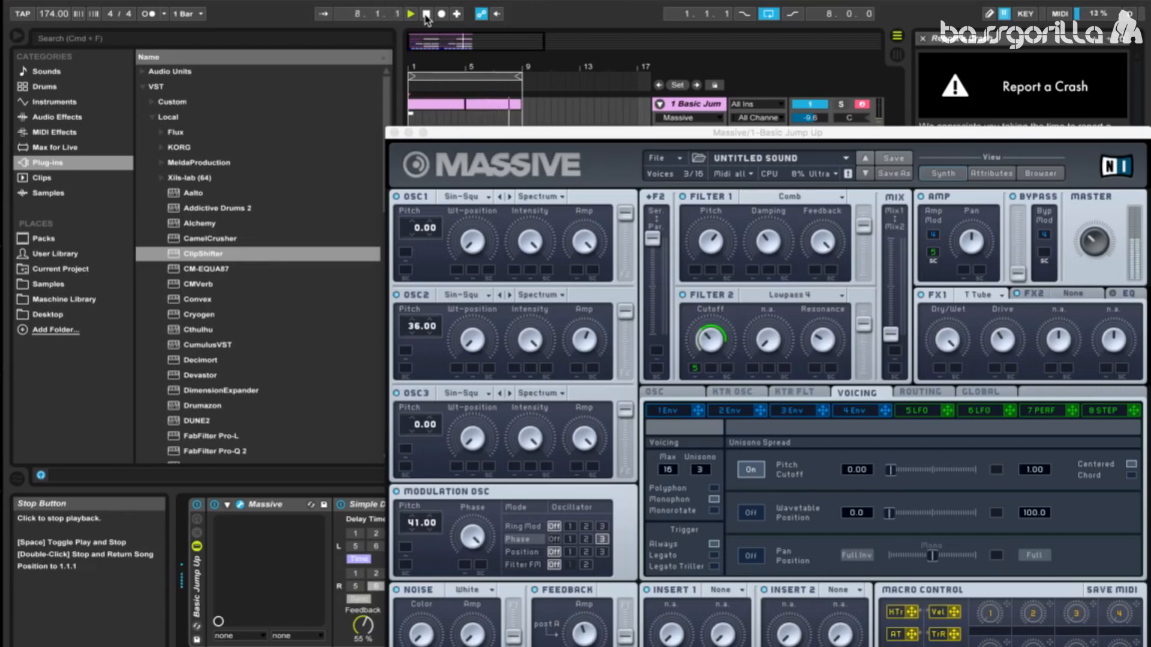
pyautogui.click(427, 14)
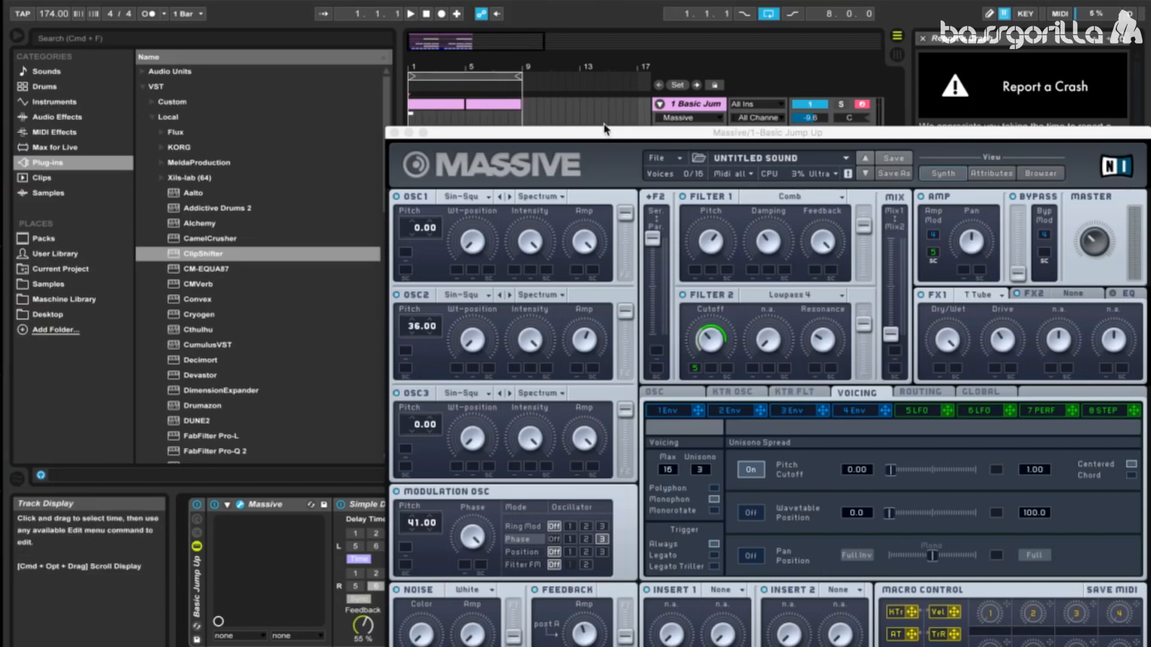